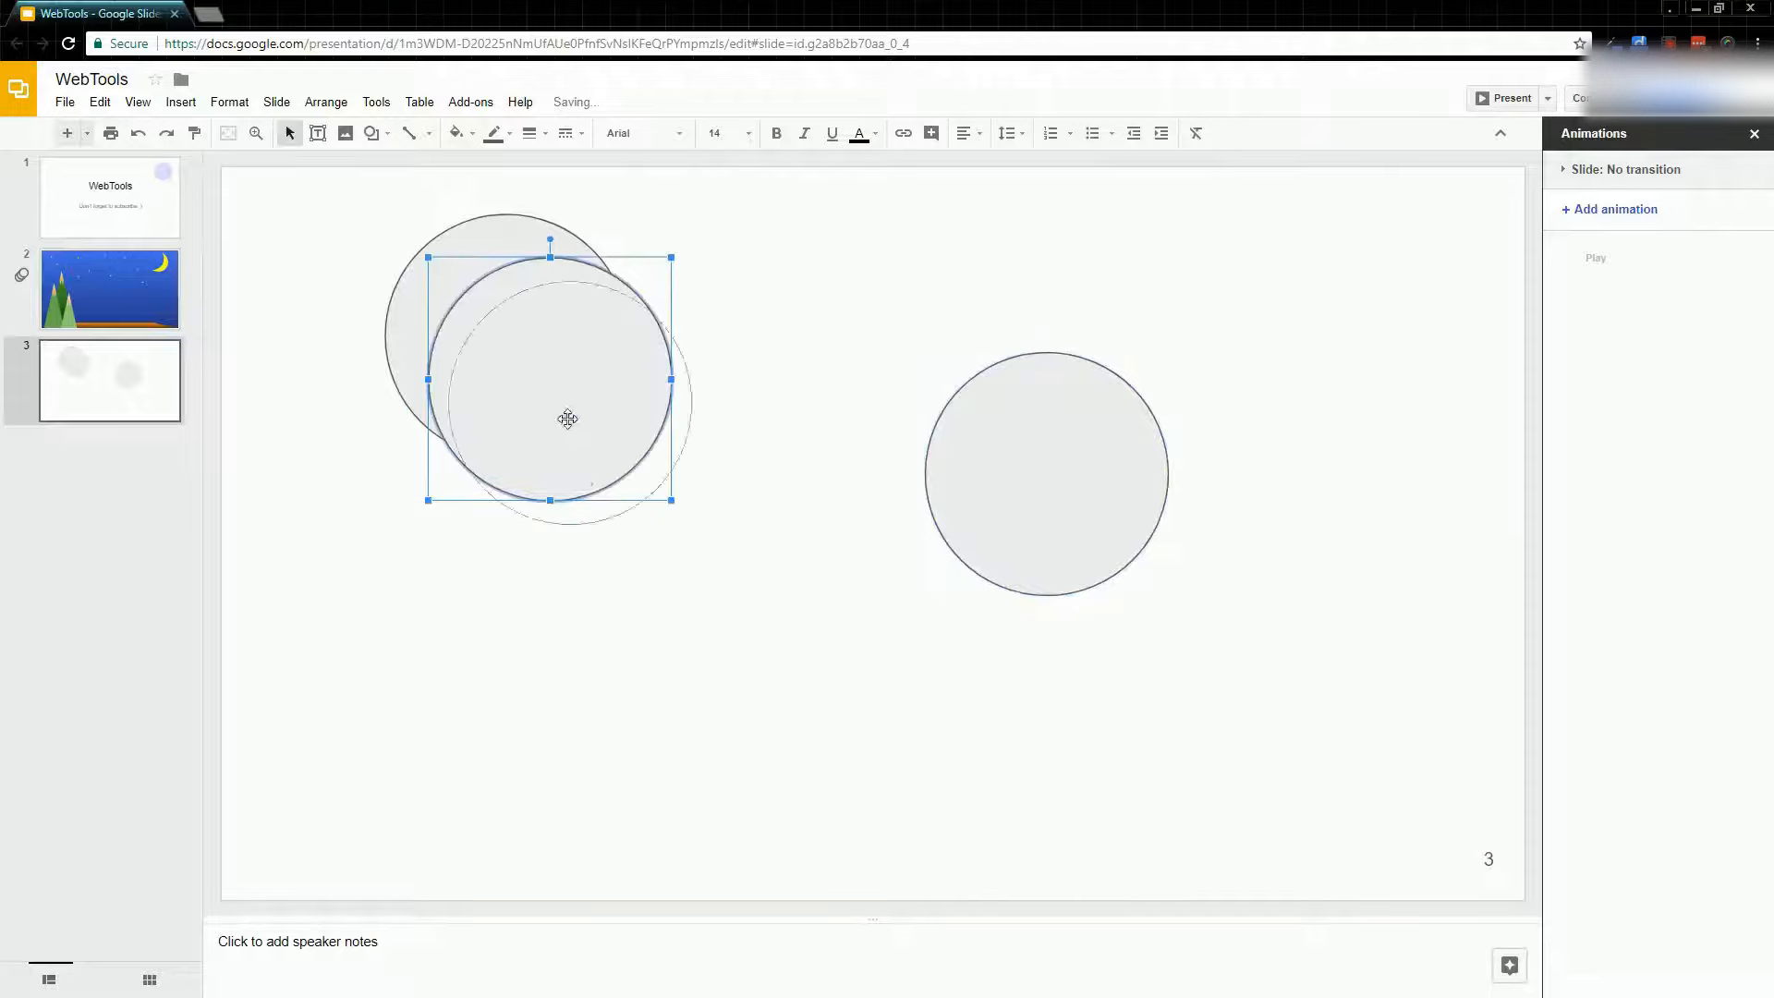
- Deselect the moved circle and open the transition settings for slide 3
{"action": "left_click", "coordinate": [867, 472]}
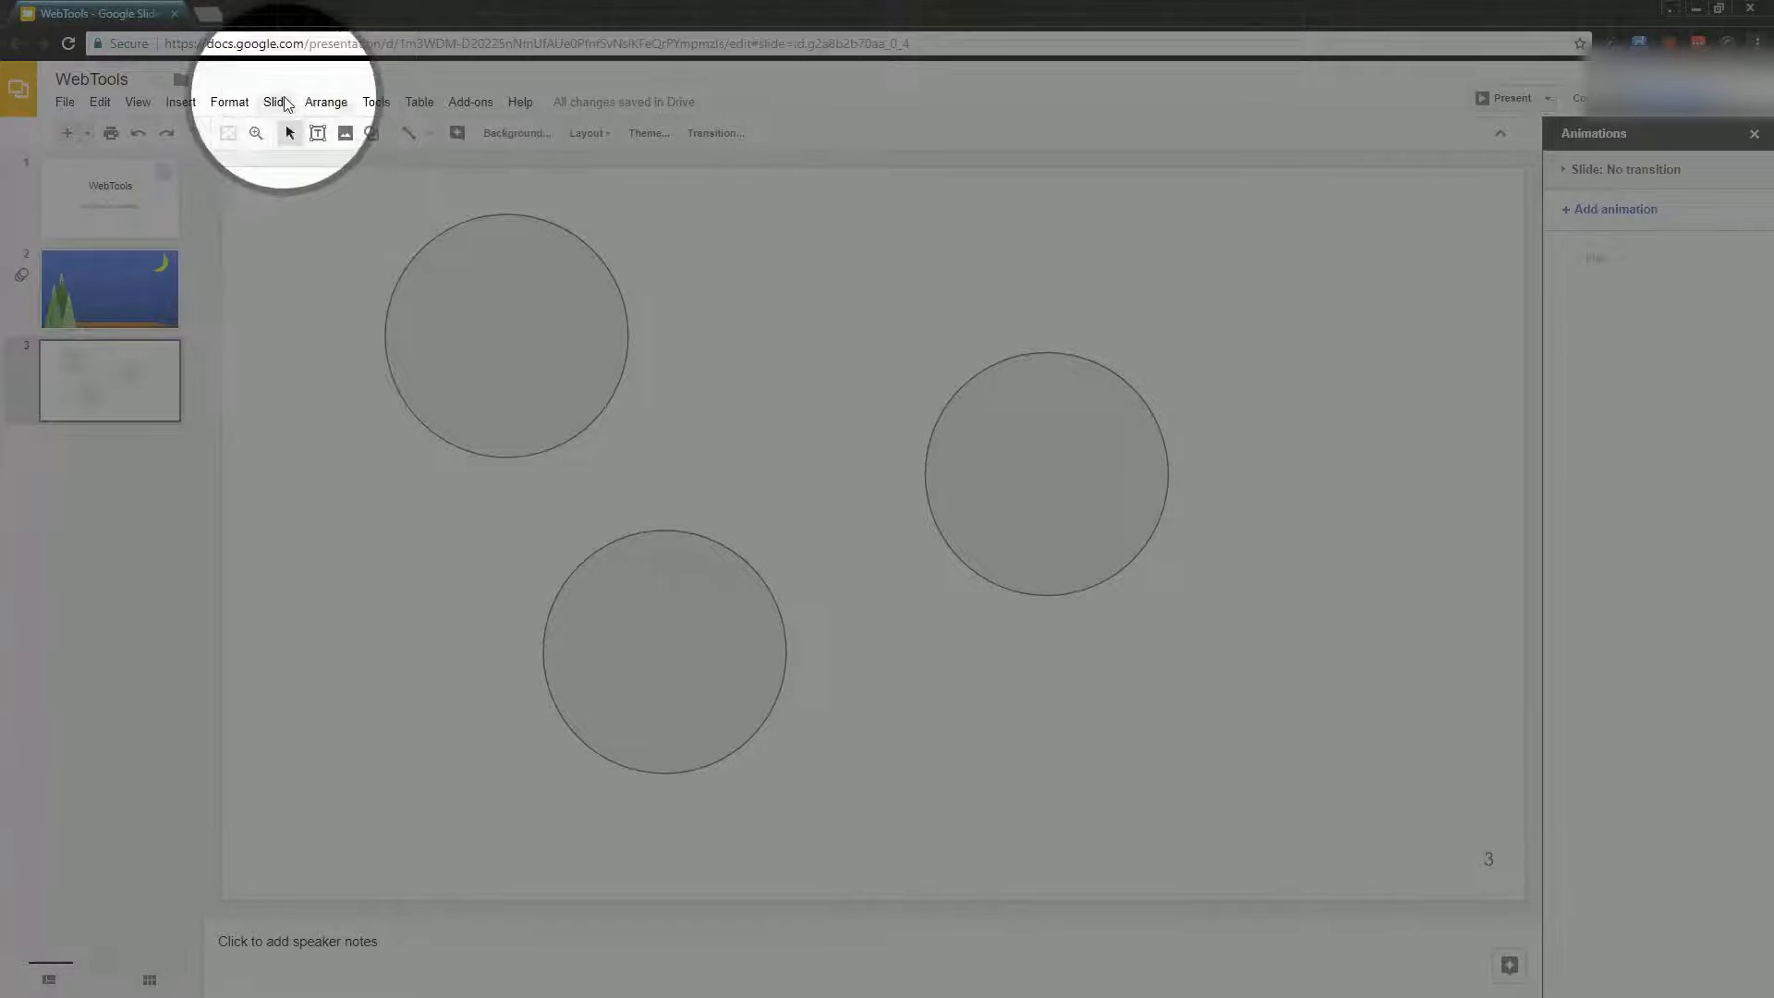
{"action": "left_click", "coordinate": [277, 101]}
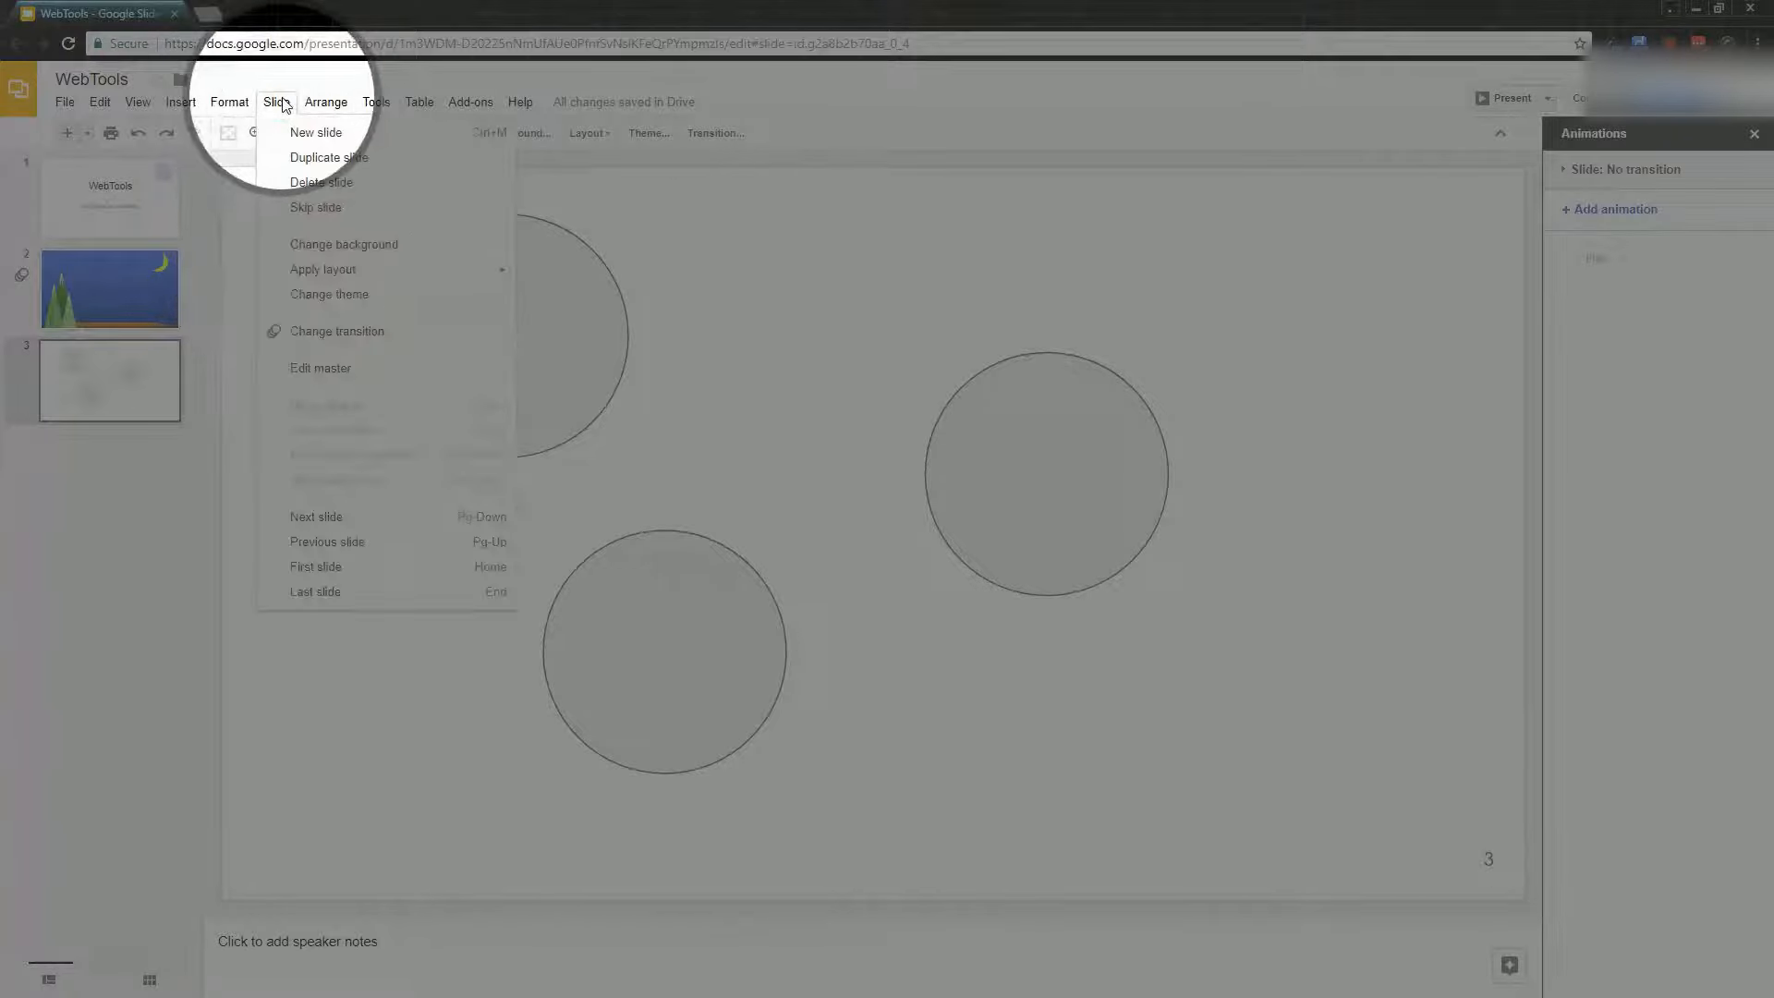
{"action": "left_click", "coordinate": [358, 344]}
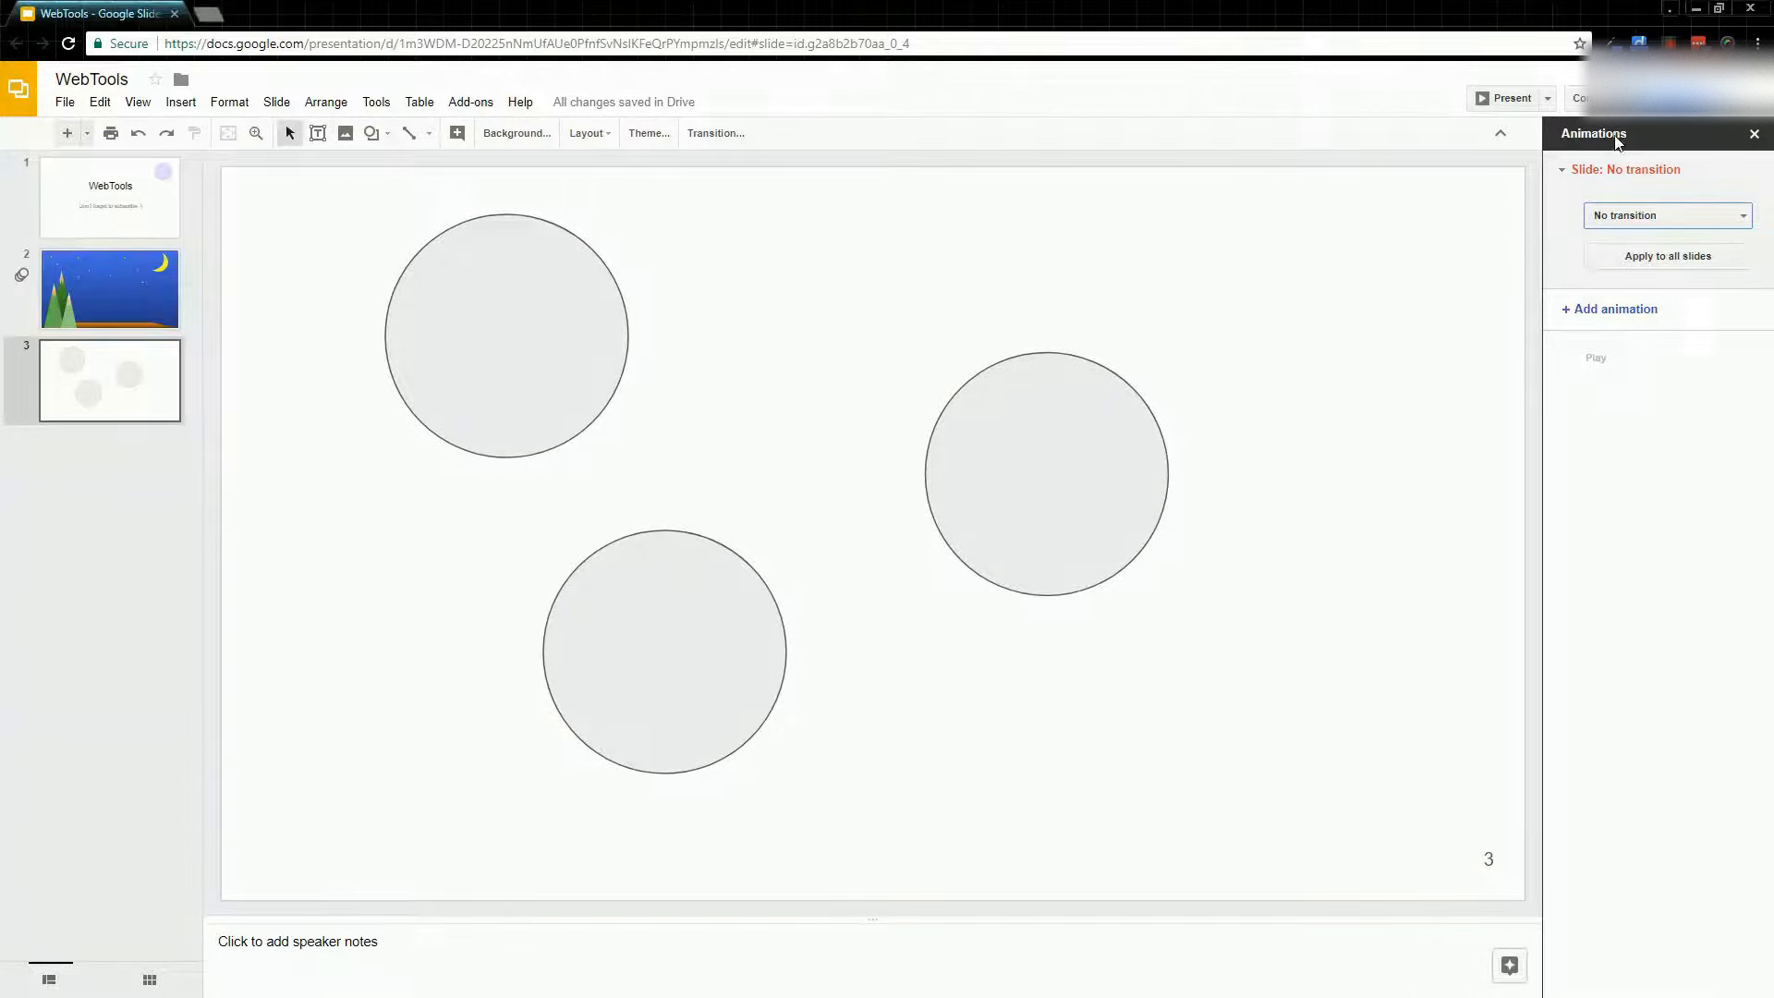
{"action": "left_click", "coordinate": [1565, 177]}
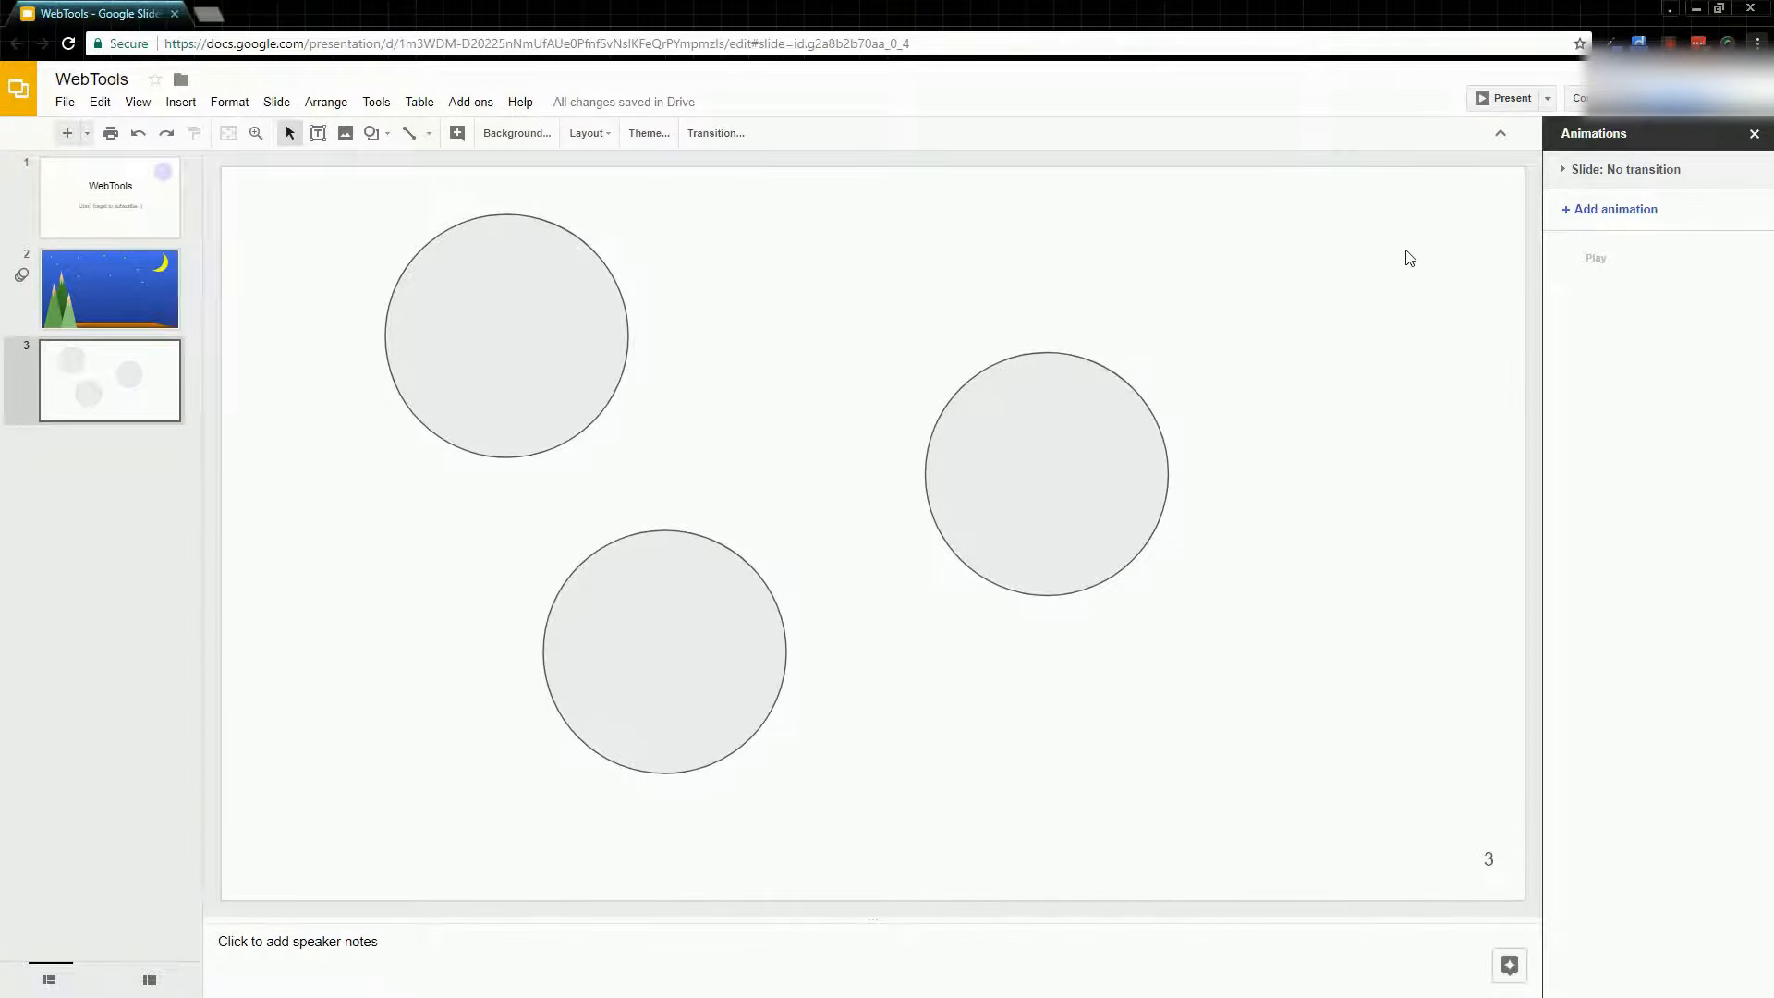
{"action": "left_click", "coordinate": [1566, 173]}
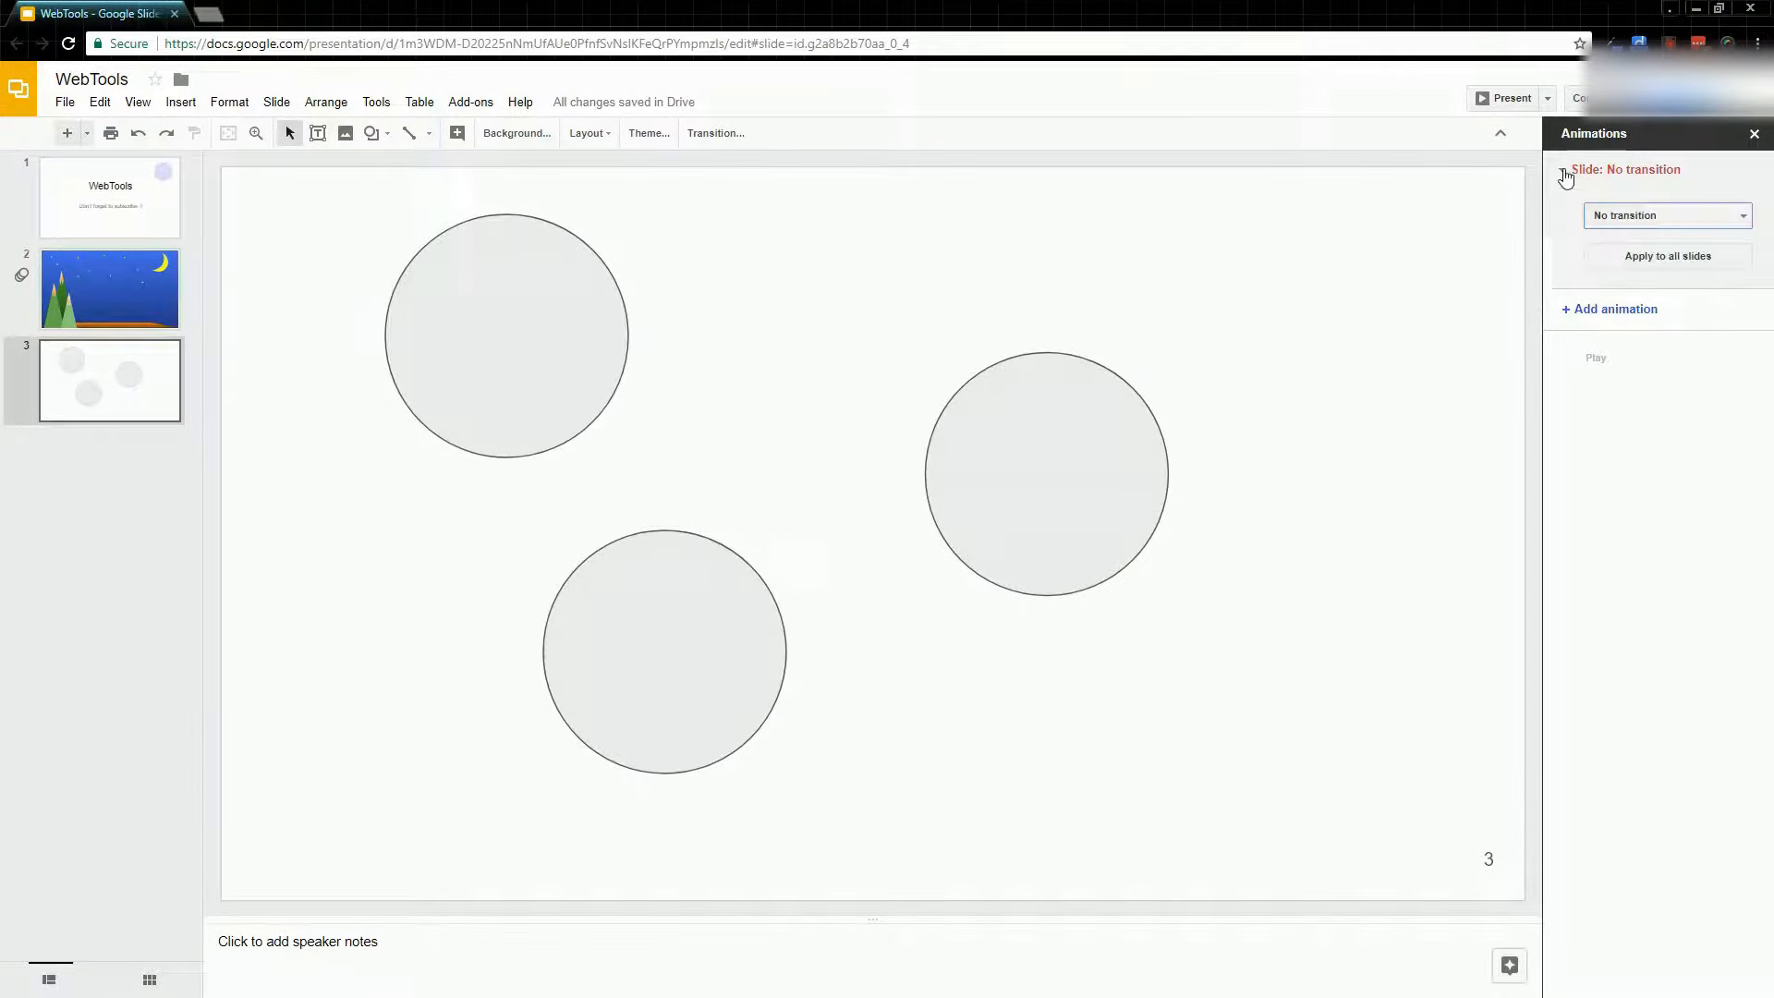
- Set slide 3's transition to Flip and preview it
{"action": "left_click", "coordinate": [1635, 216]}
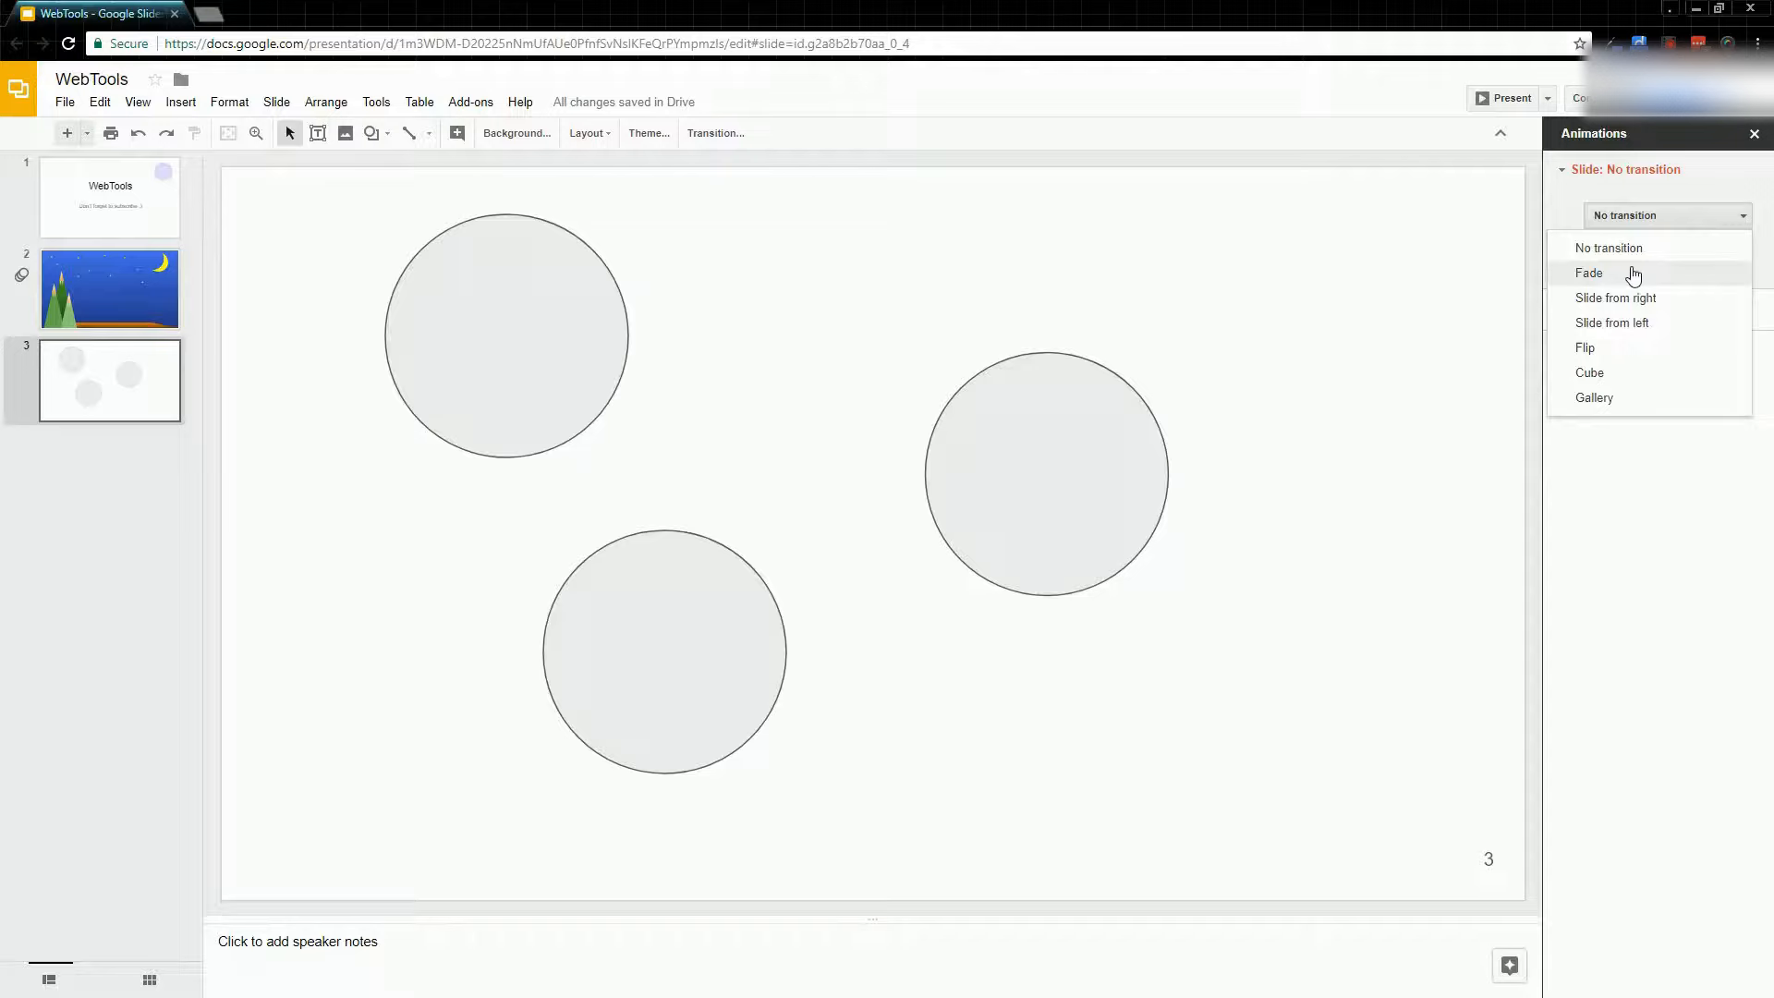
{"action": "left_click", "coordinate": [1587, 350]}
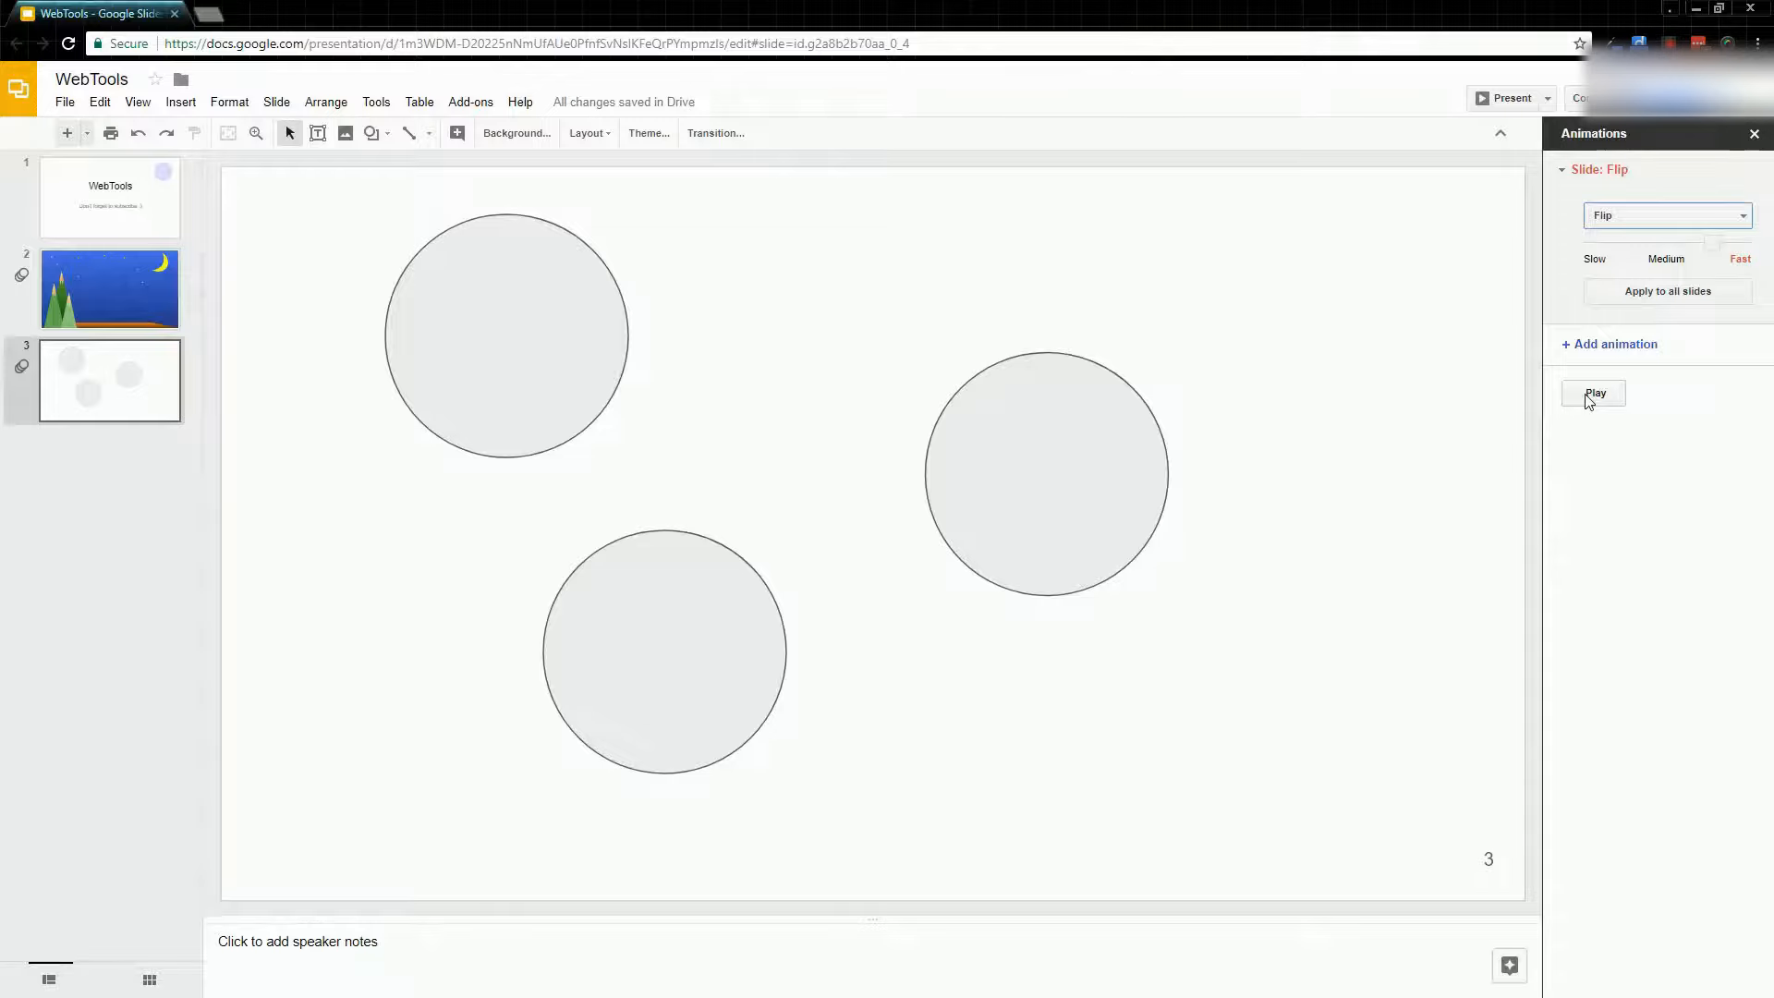
{"action": "left_click", "coordinate": [1591, 395]}
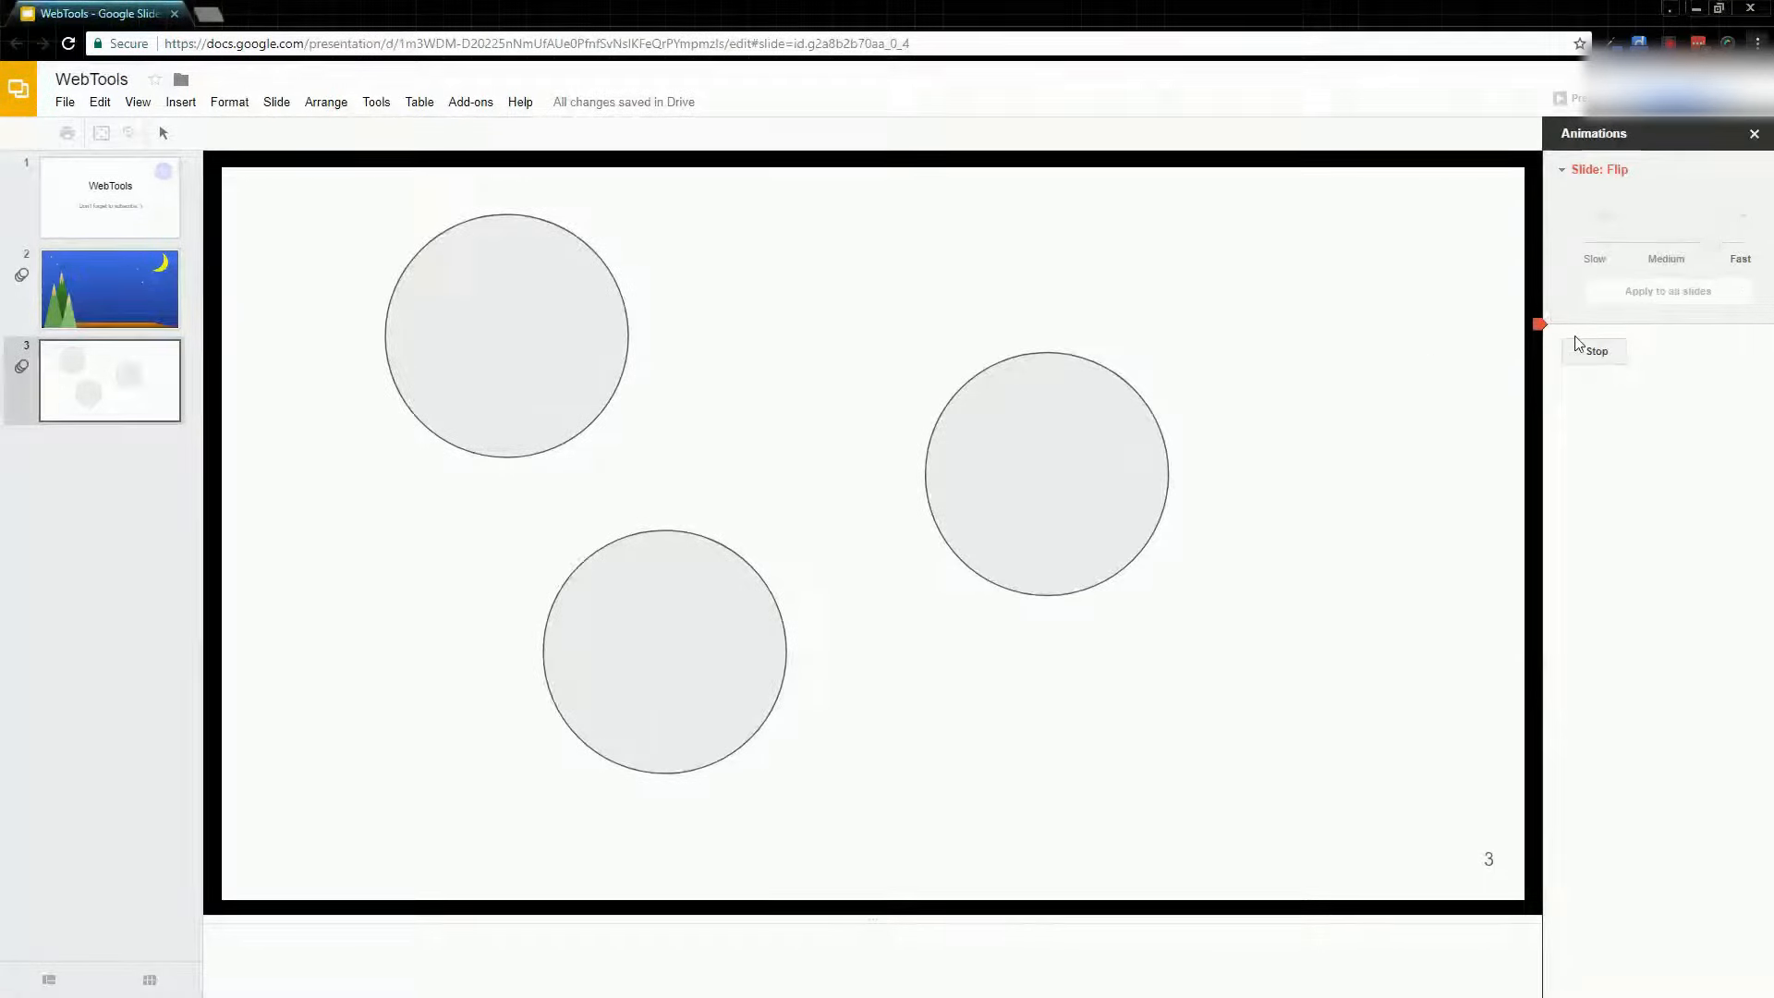
{"action": "left_click", "coordinate": [1598, 350]}
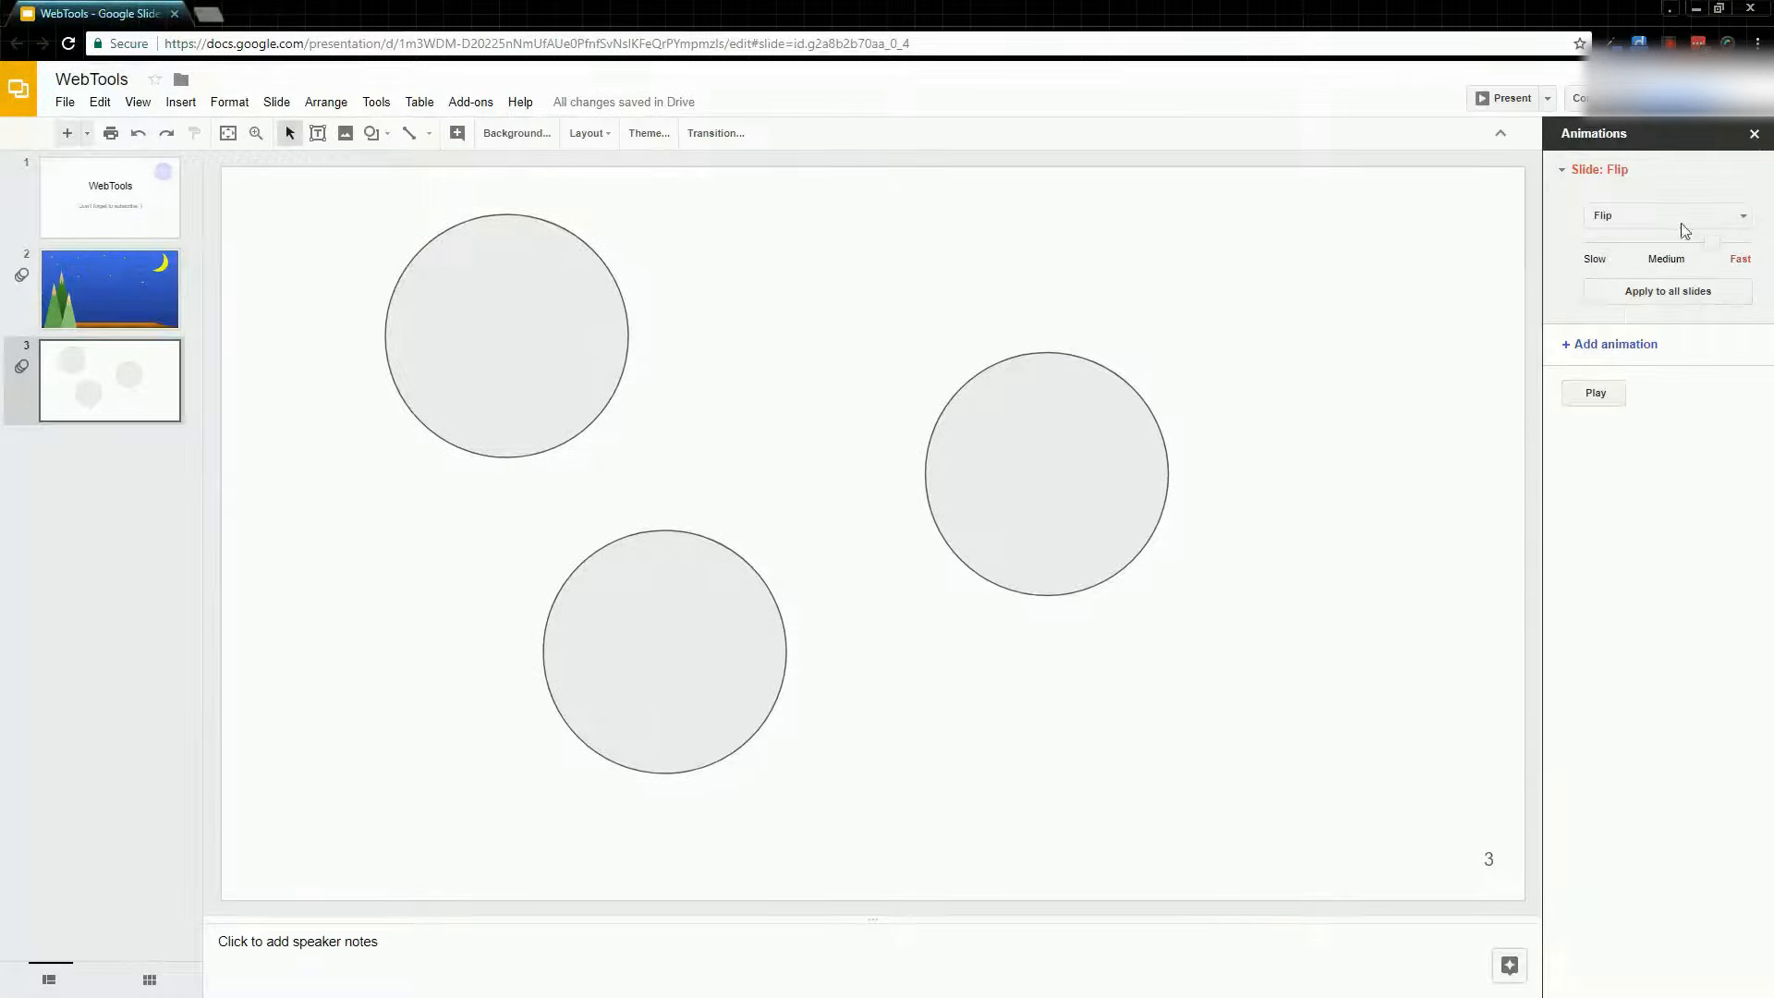
- Change slide 3's transition to Fade and preview it
{"action": "left_click", "coordinate": [1703, 215]}
{"action": "left_click", "coordinate": [1589, 273]}
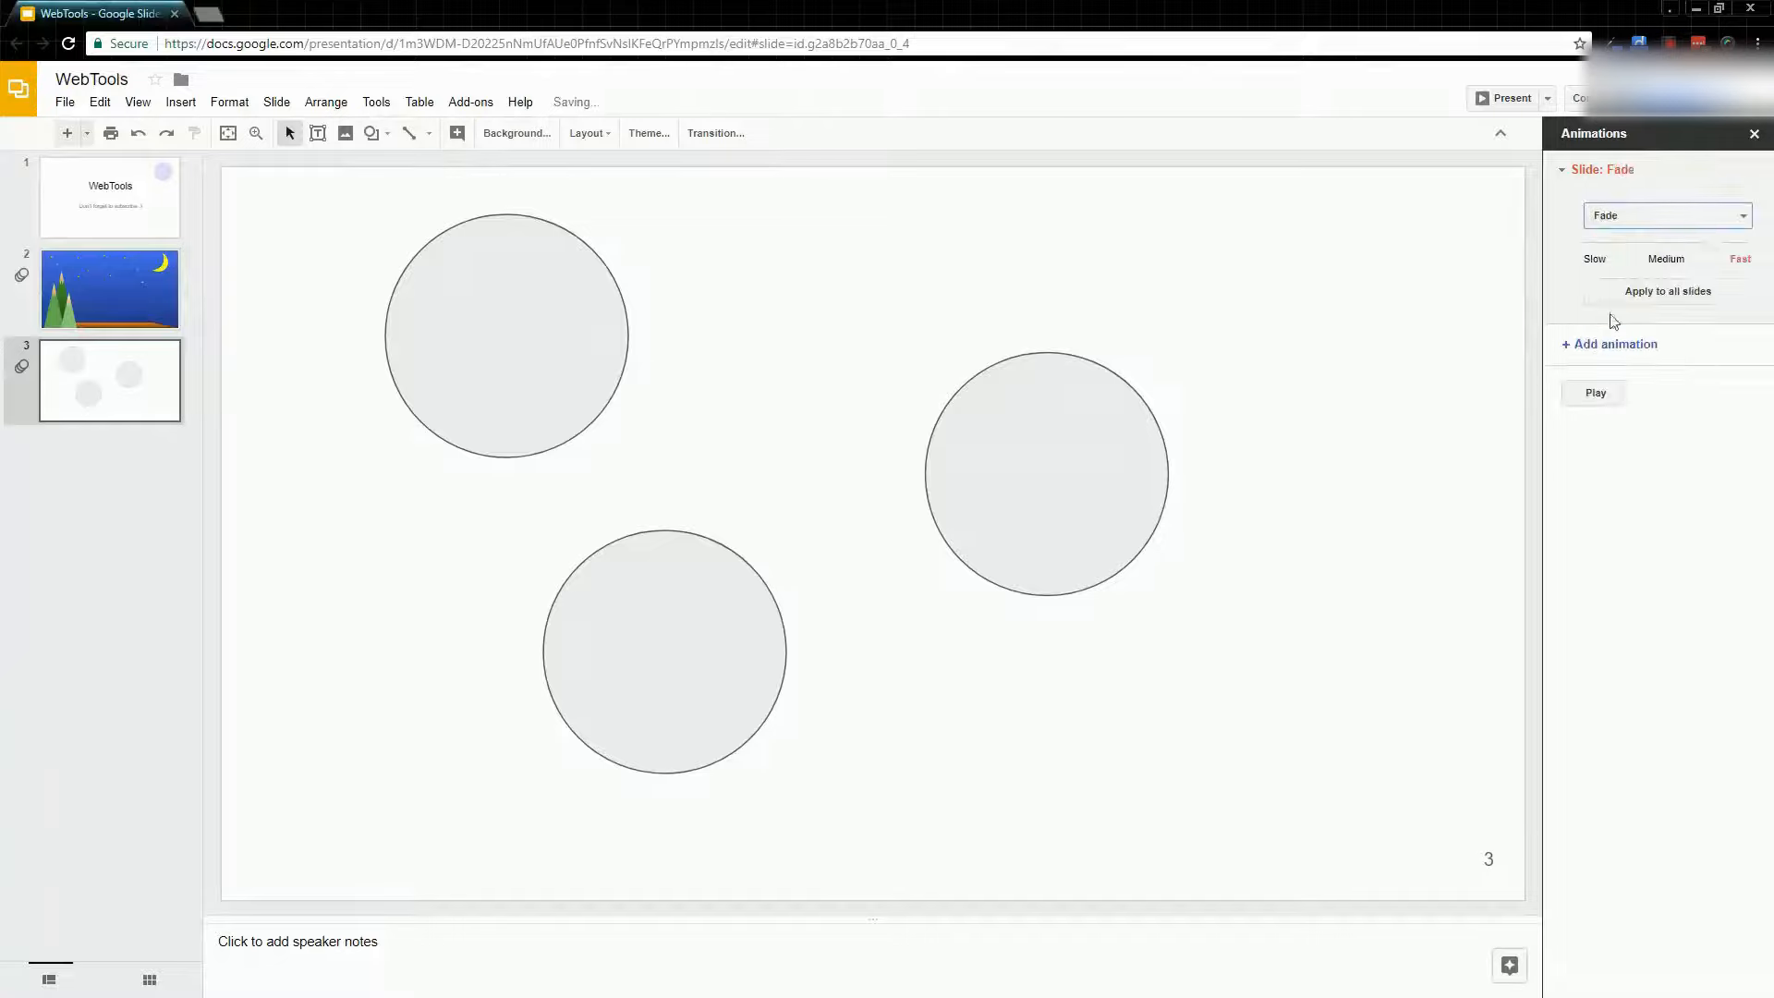
{"action": "left_click", "coordinate": [1596, 391]}
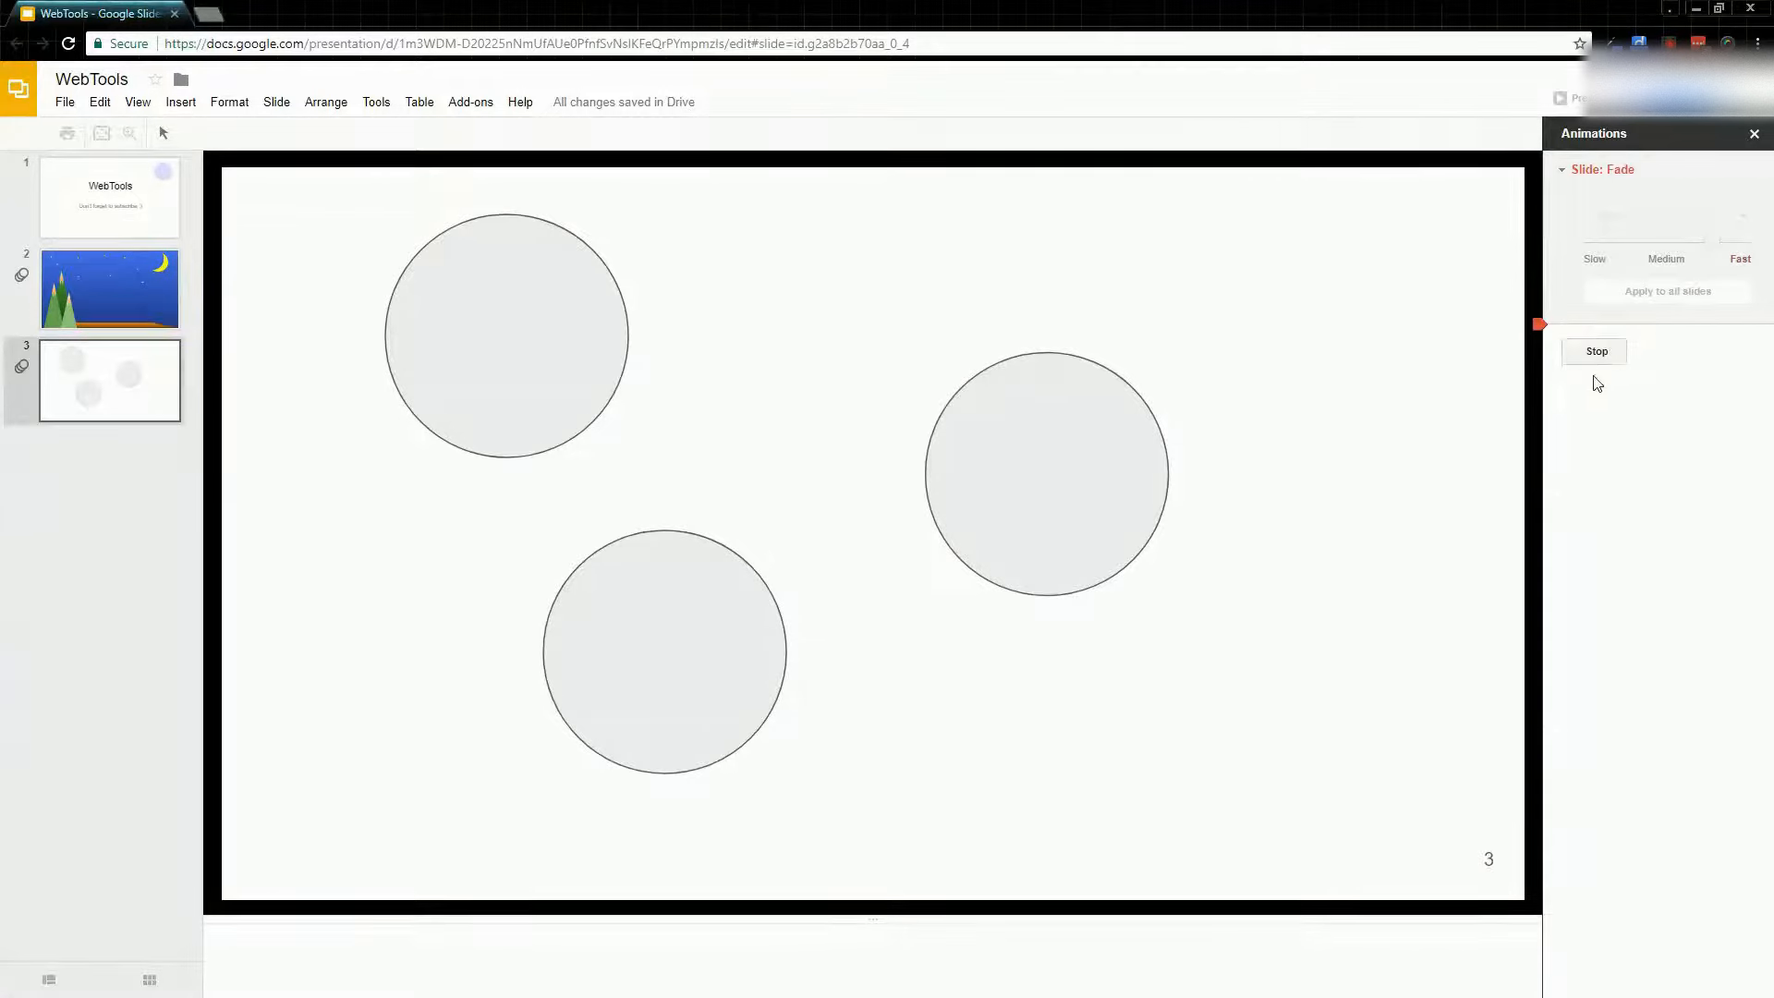
{"action": "left_click", "coordinate": [1595, 353]}
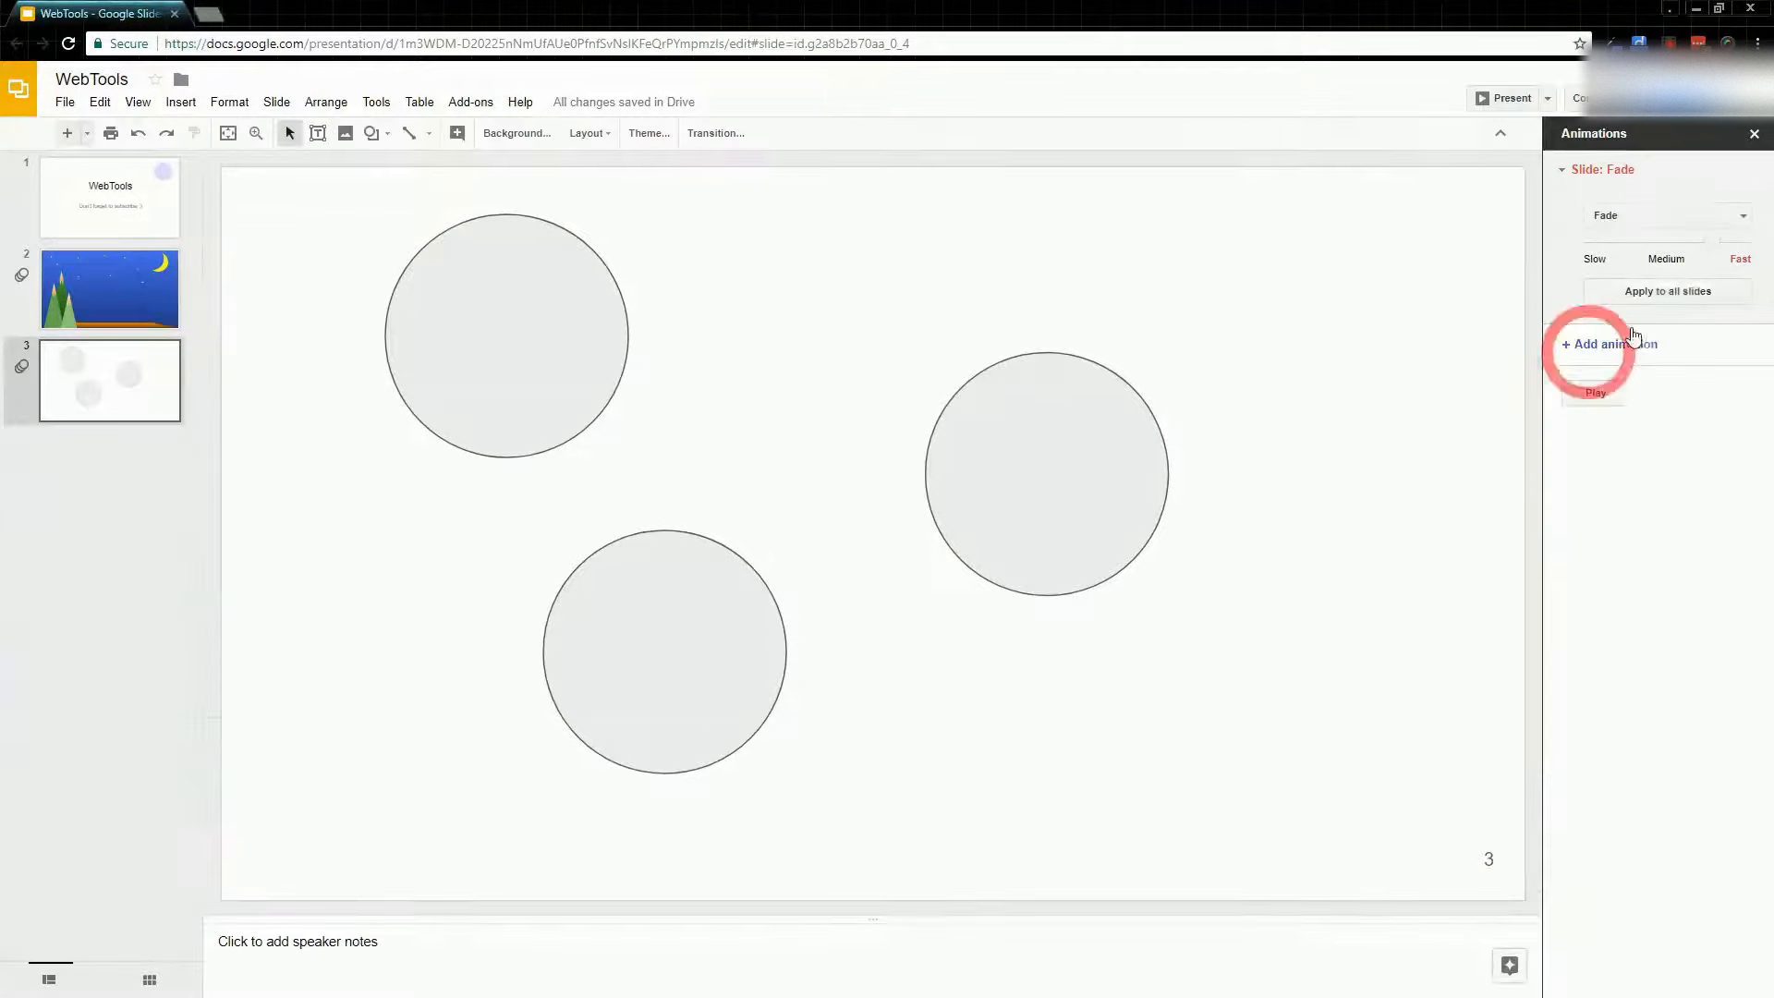
- Change the slide's transition to Gallery, previewing it at slow speed before raising the speed to medium
{"action": "left_click_drag", "start_coordinate": [1708, 244], "coordinate": [1594, 244]}
{"action": "left_click", "coordinate": [1677, 215]}
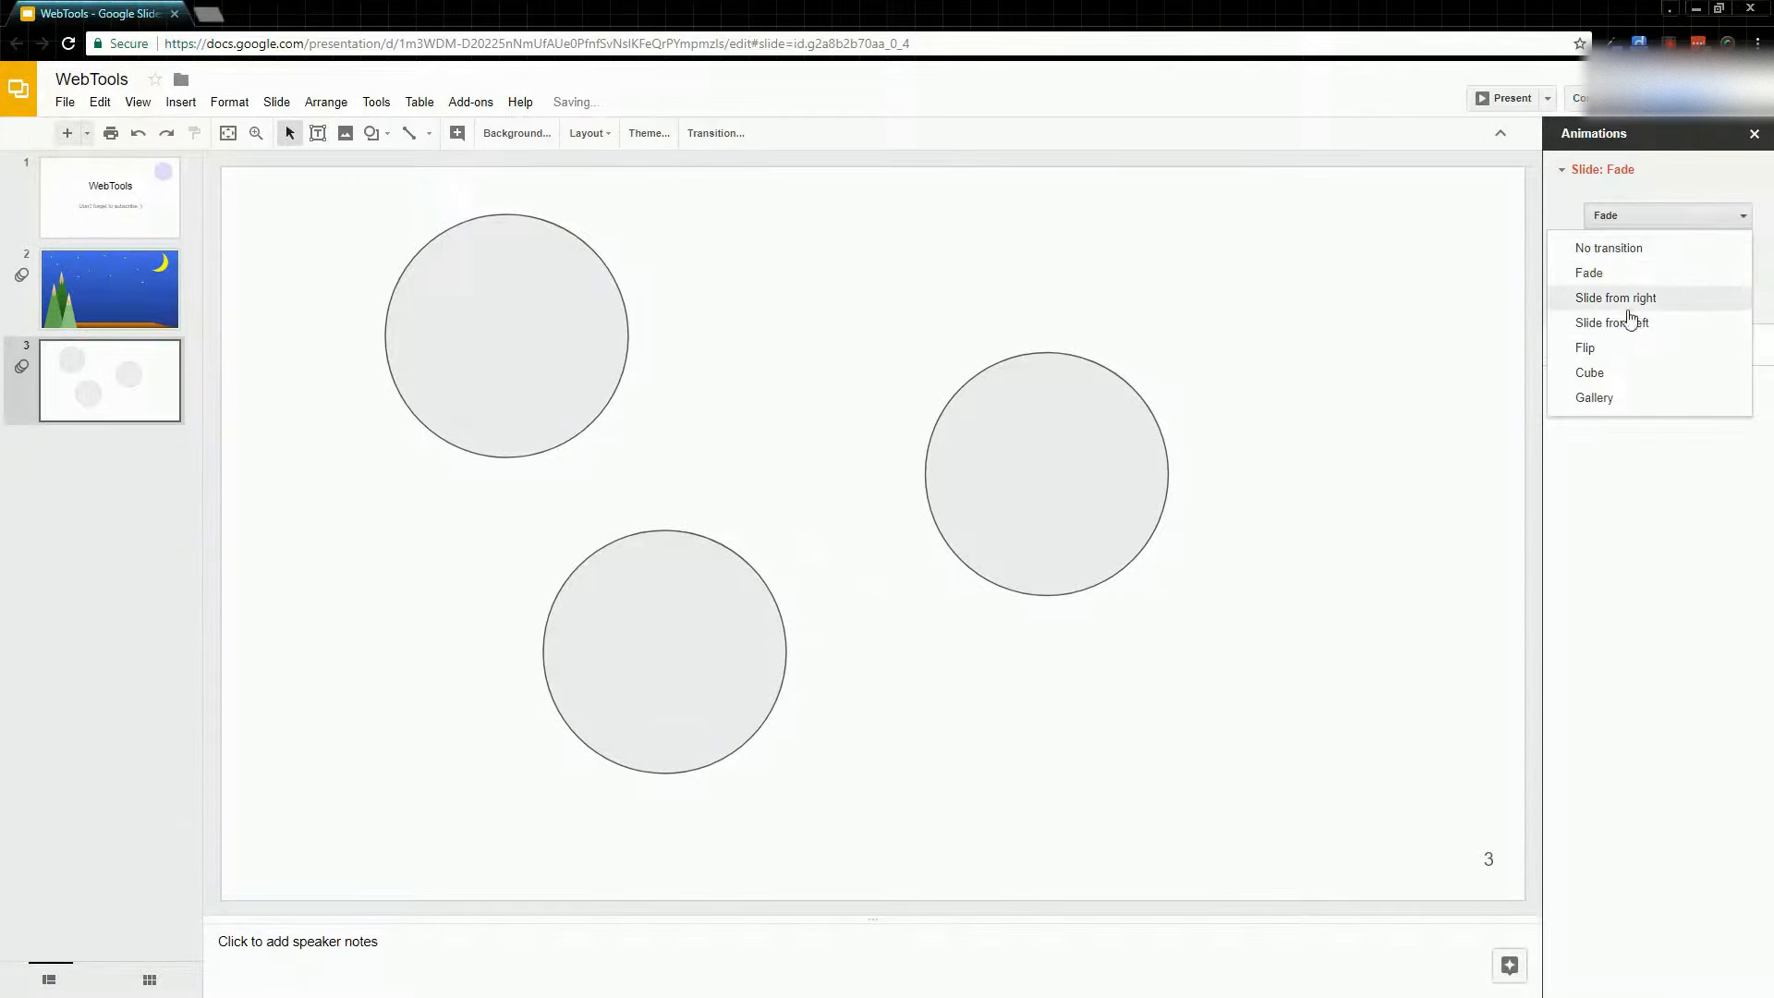
{"action": "left_click", "coordinate": [1615, 399]}
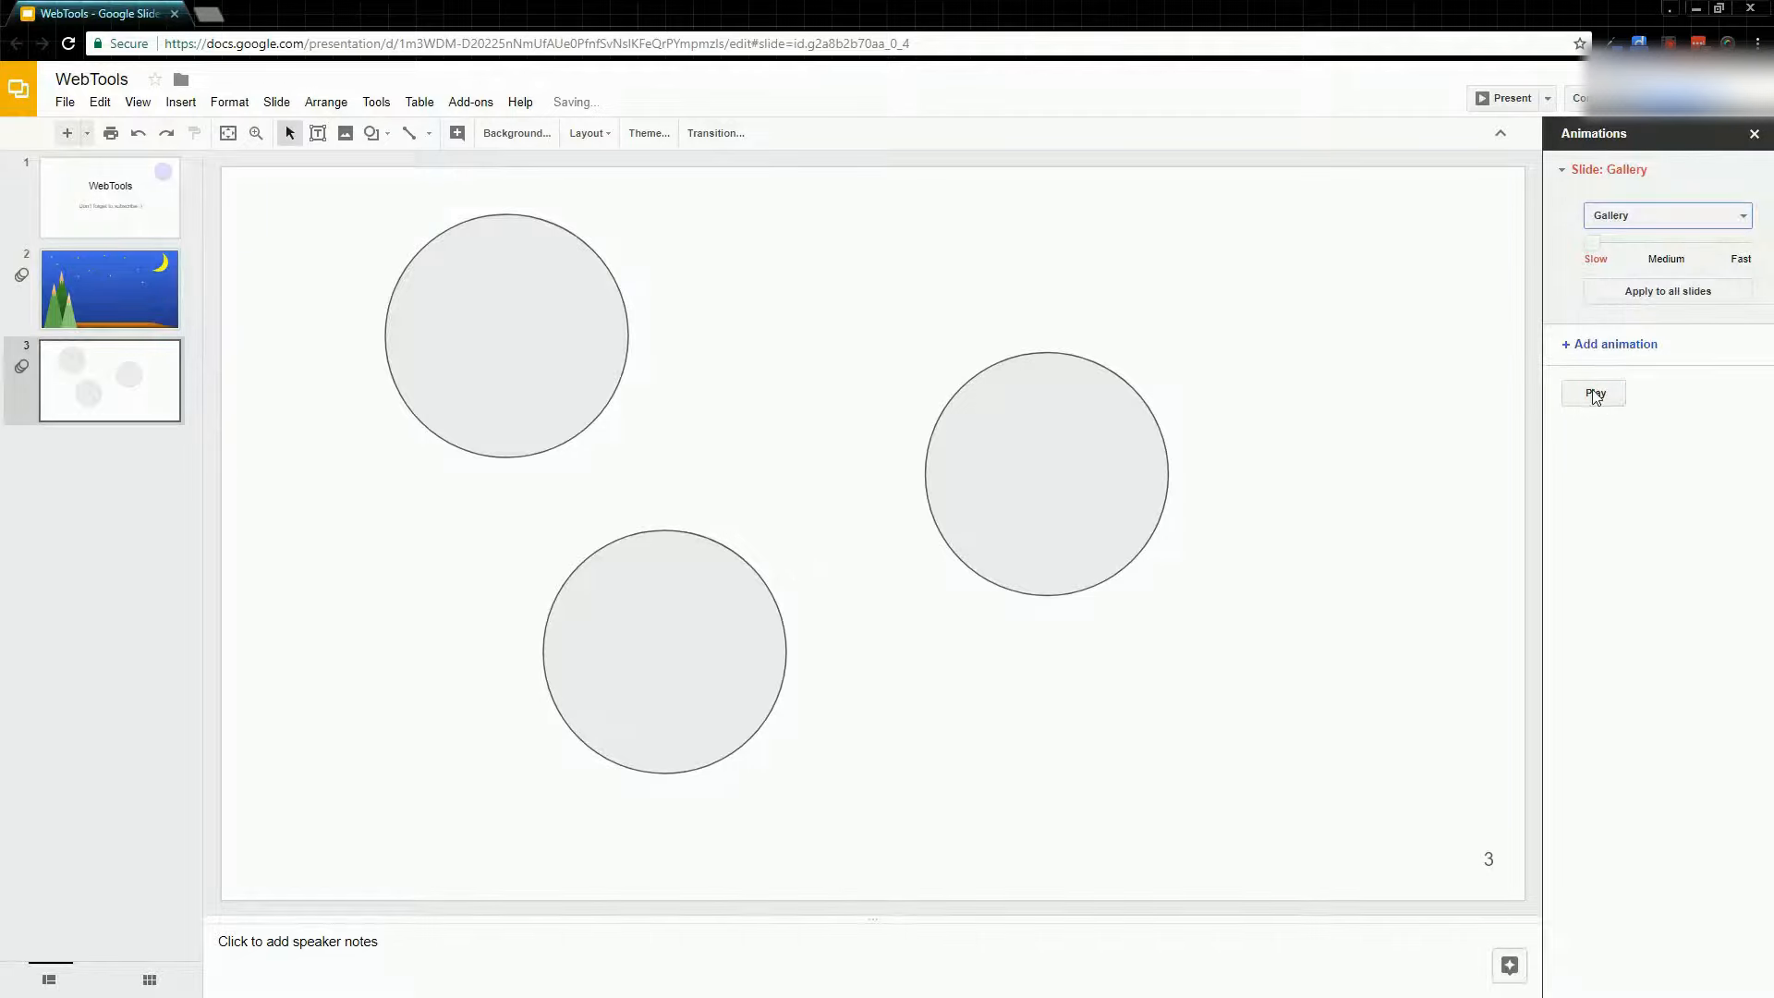
{"action": "left_click", "coordinate": [1596, 393]}
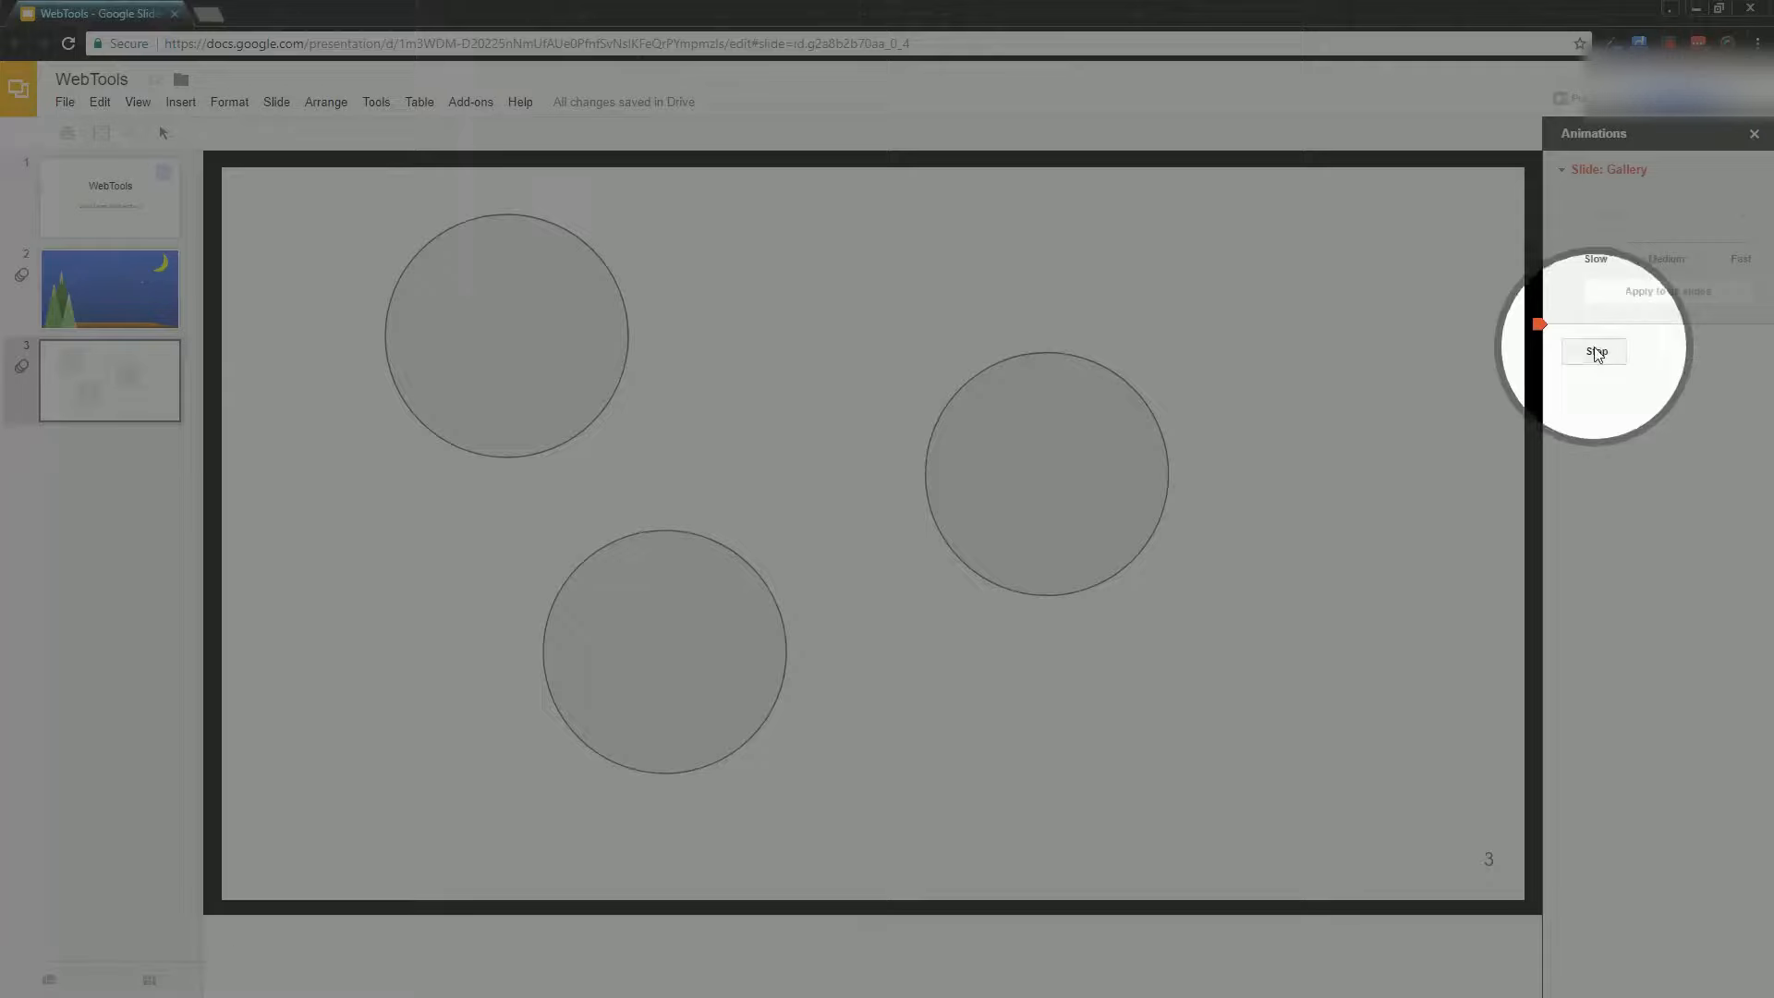
{"action": "left_click", "coordinate": [1597, 353]}
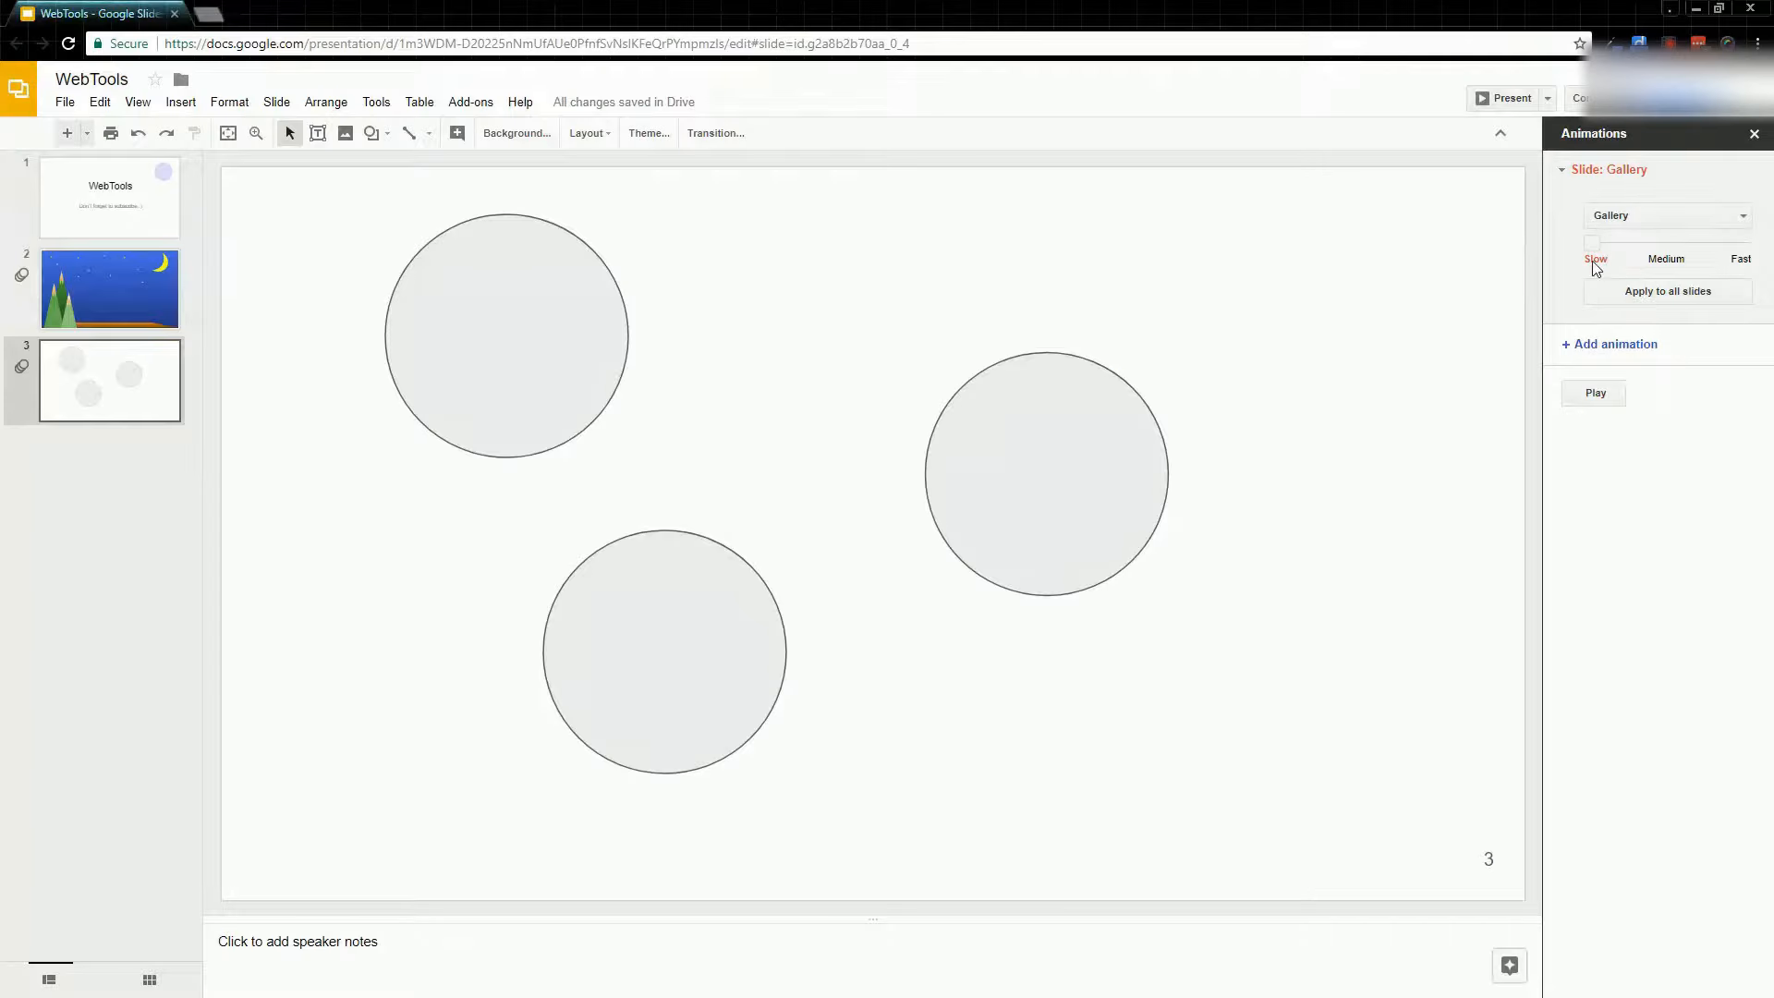
{"action": "left_click_drag", "start_coordinate": [1592, 245], "coordinate": [1666, 256]}
- Add a Zoom out animation to the rightmost circle
{"action": "left_click", "coordinate": [1048, 437]}
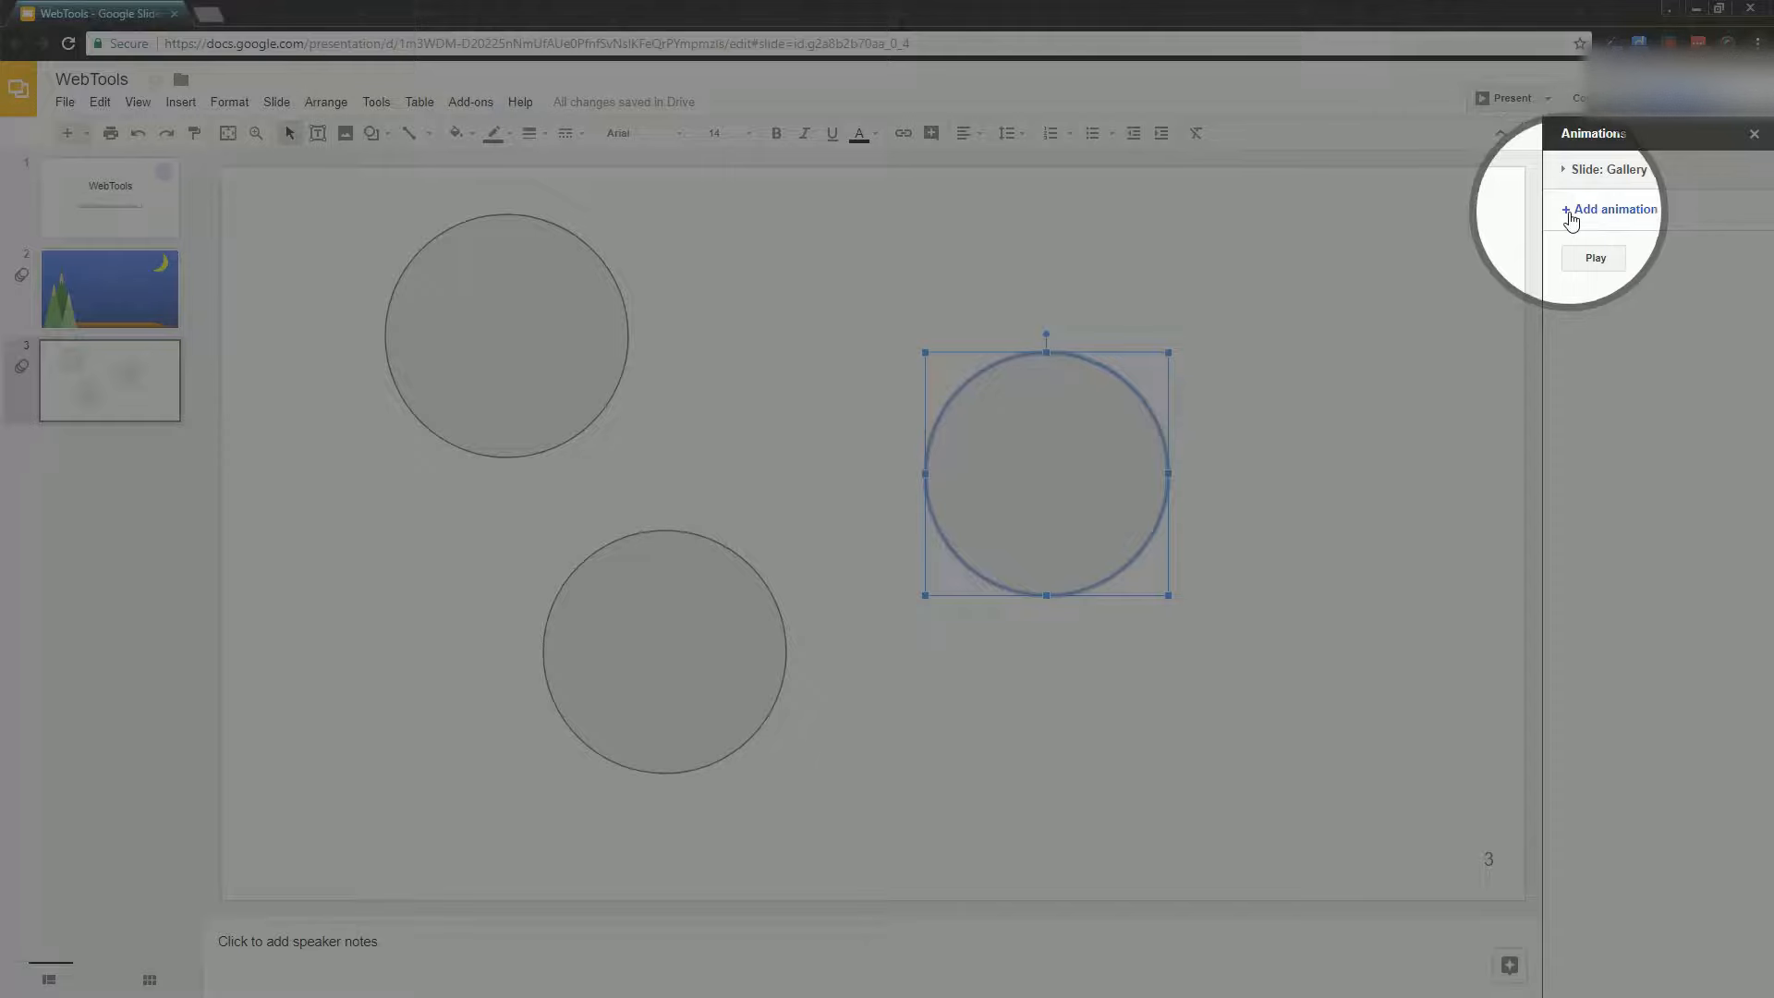
{"action": "left_click", "coordinate": [1570, 213]}
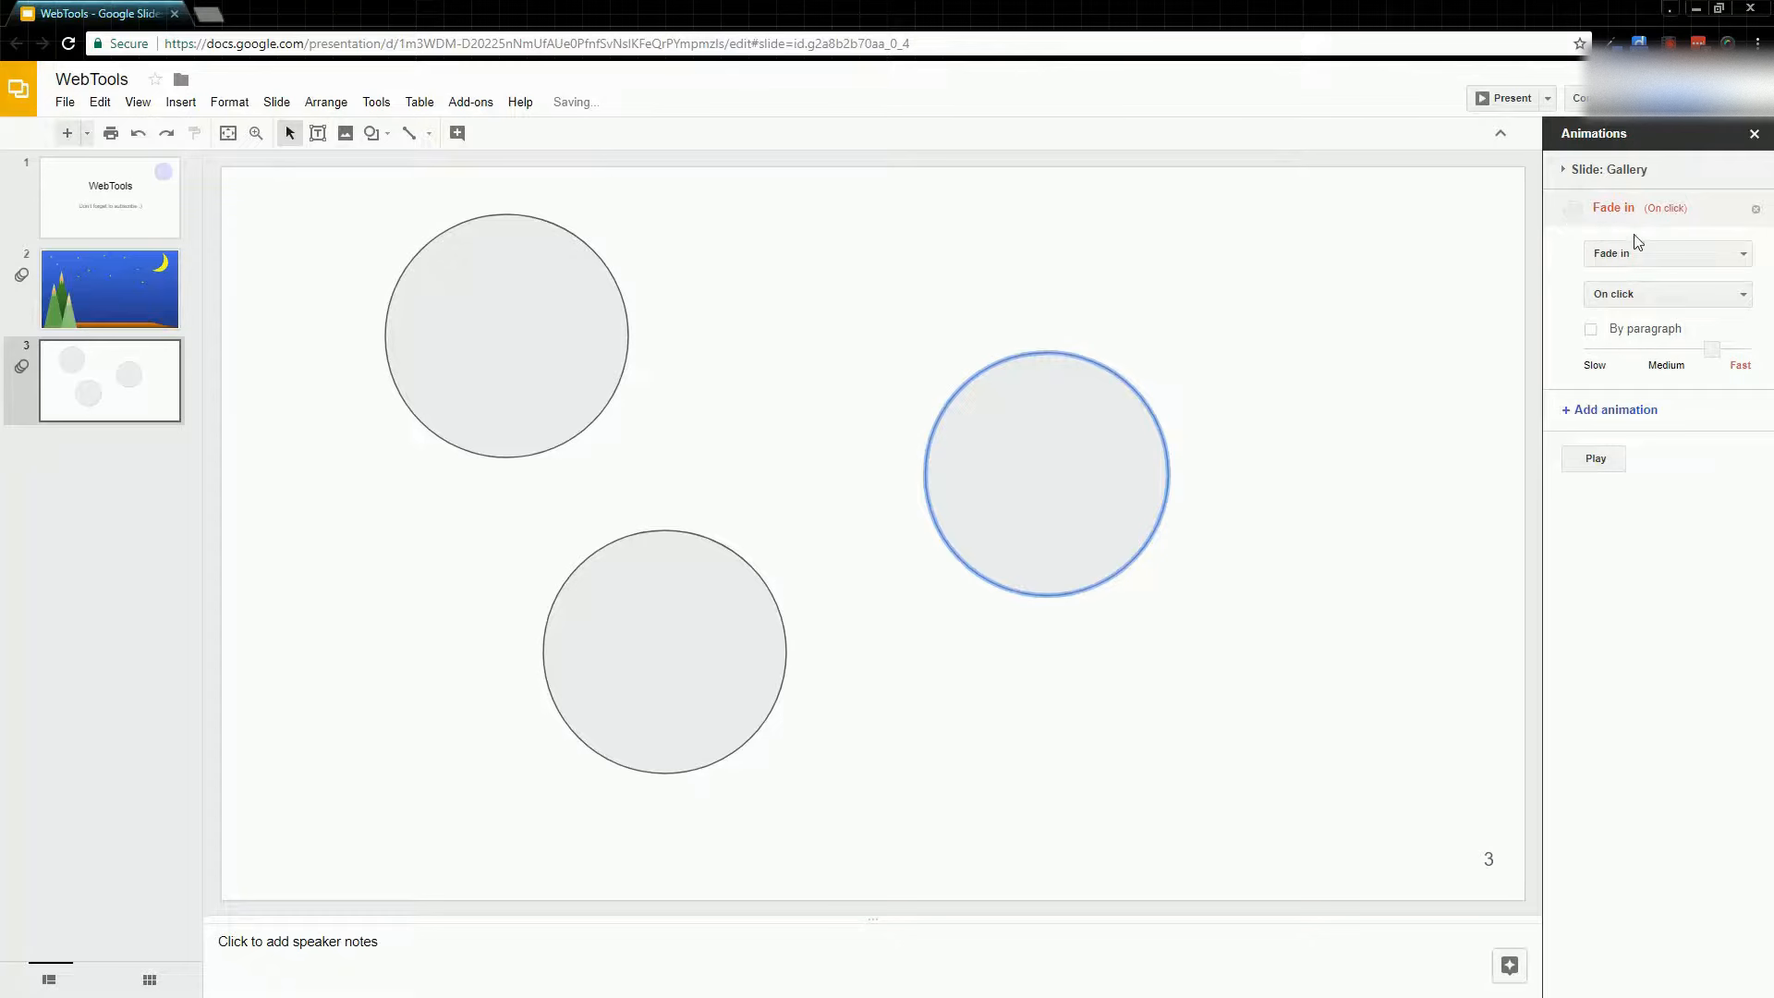
{"action": "left_click", "coordinate": [1742, 258]}
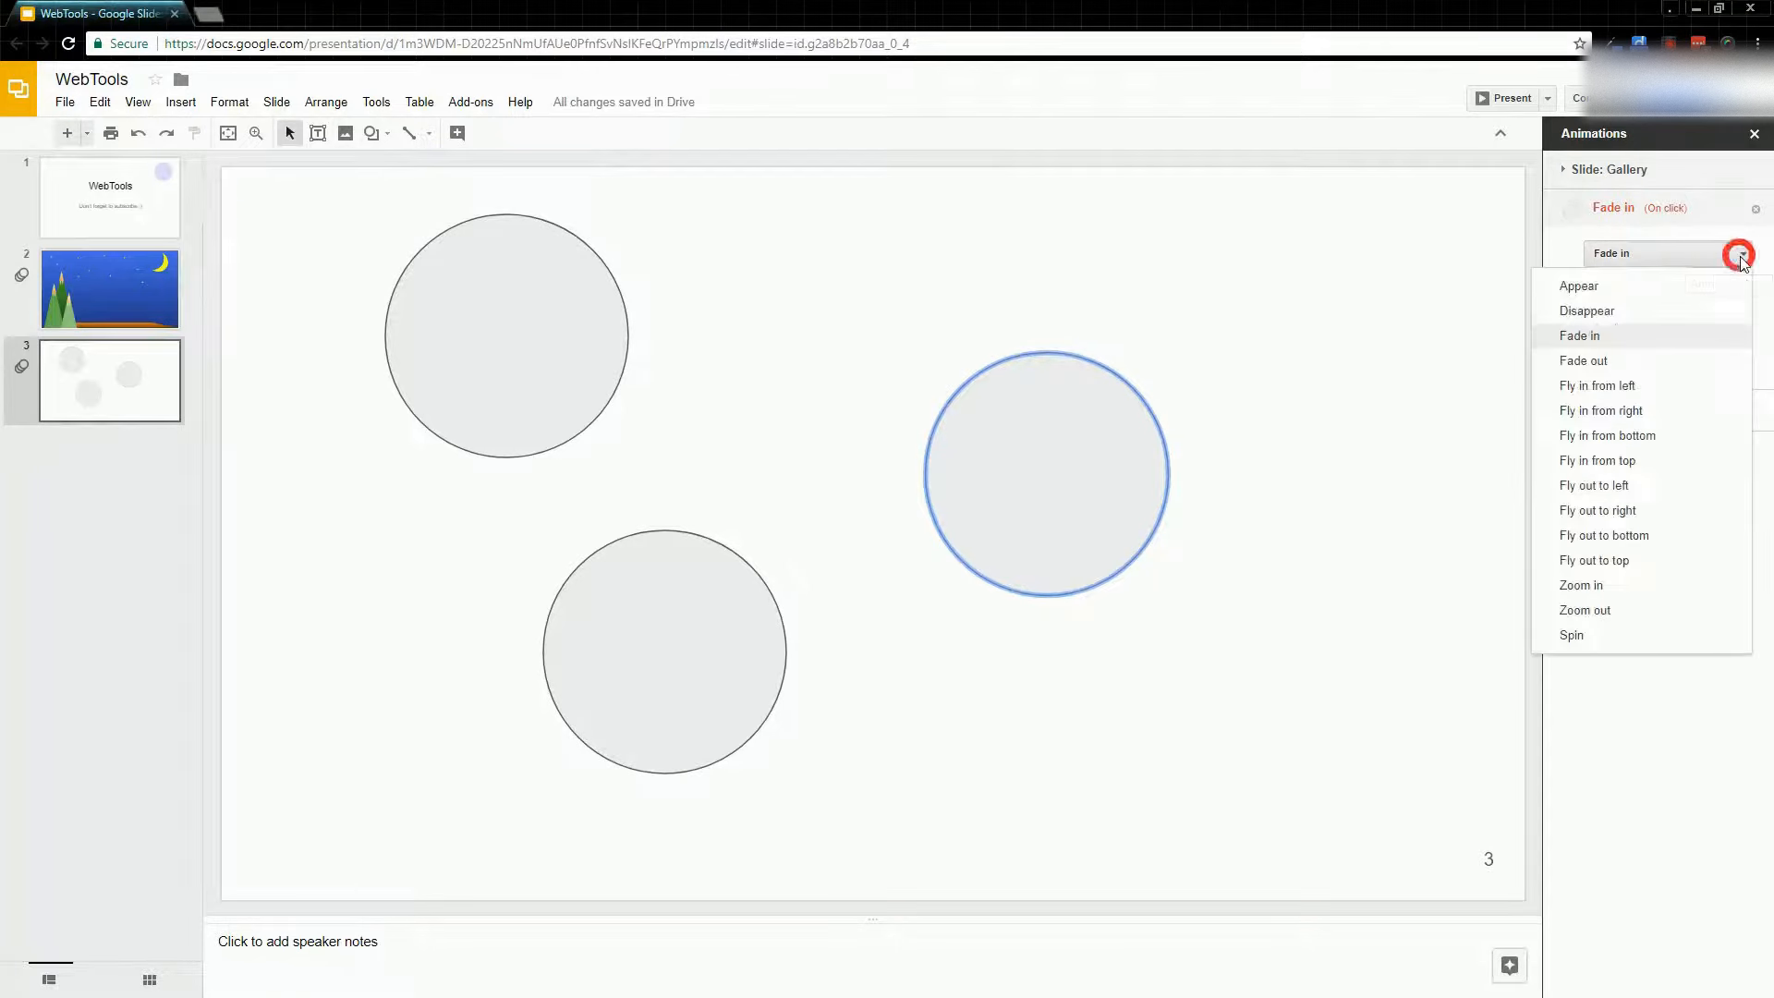
{"action": "left_click", "coordinate": [1604, 613]}
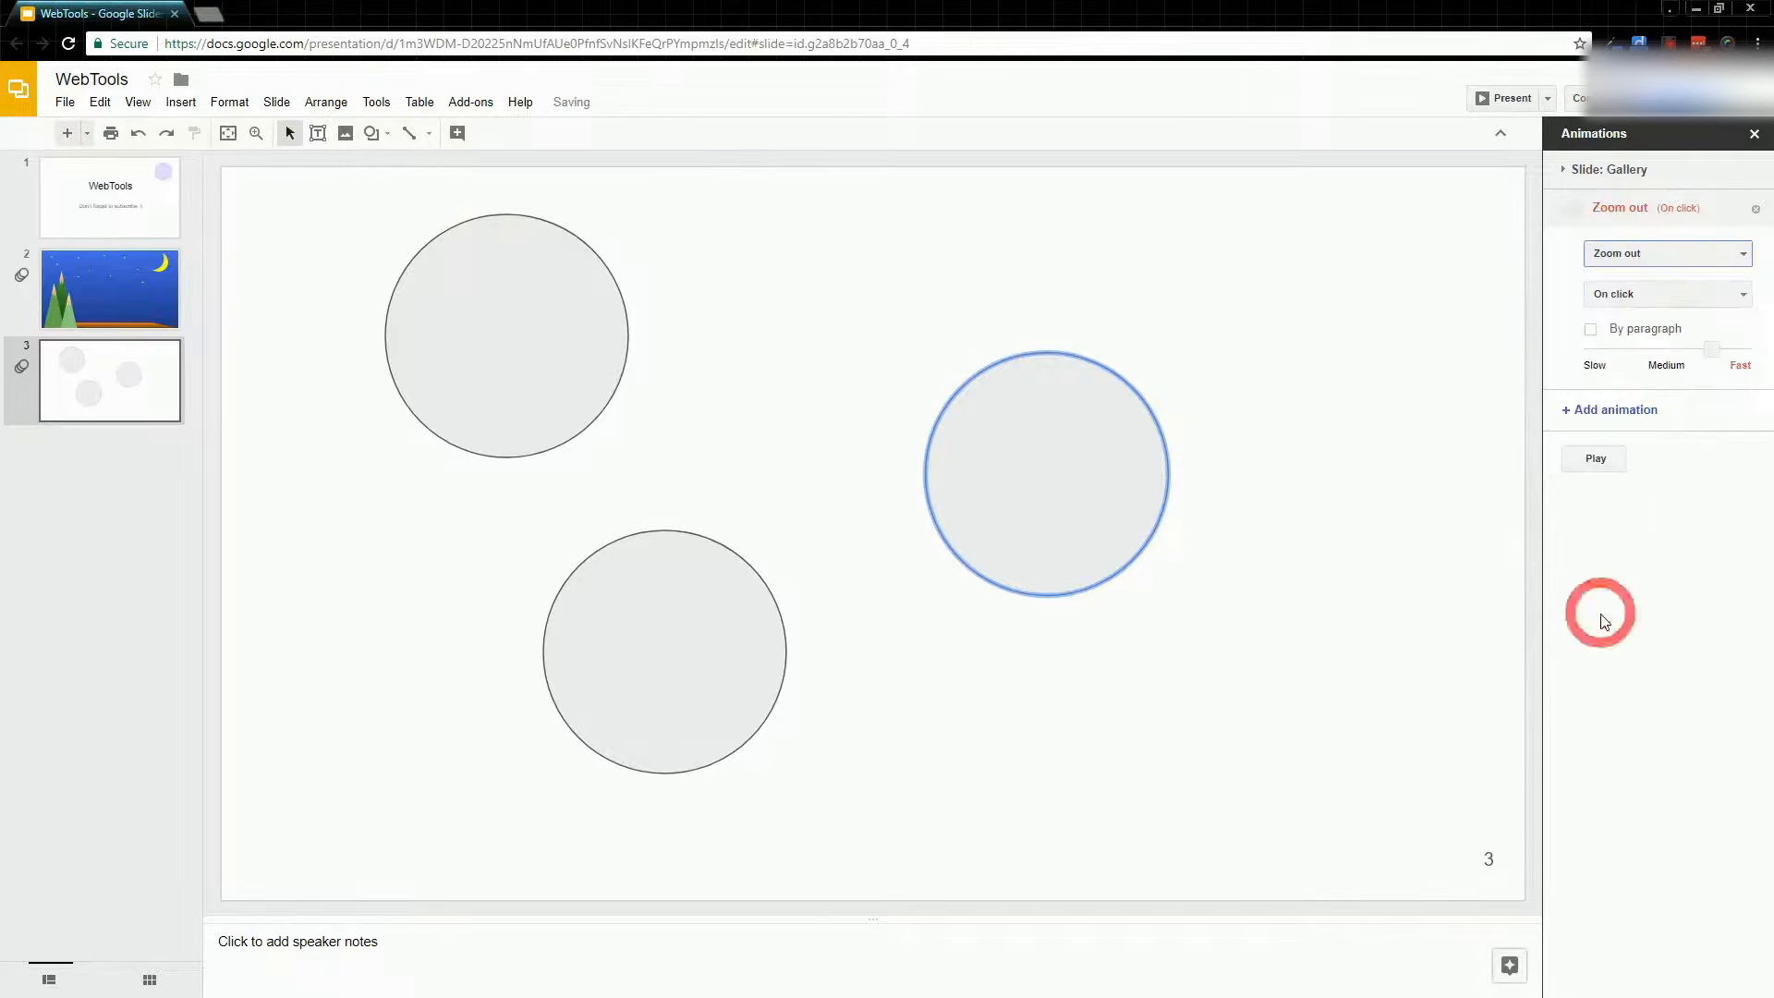
- Set the Zoom out animation to start After previous at medium speed and preview it
{"action": "left_click", "coordinate": [1651, 298]}
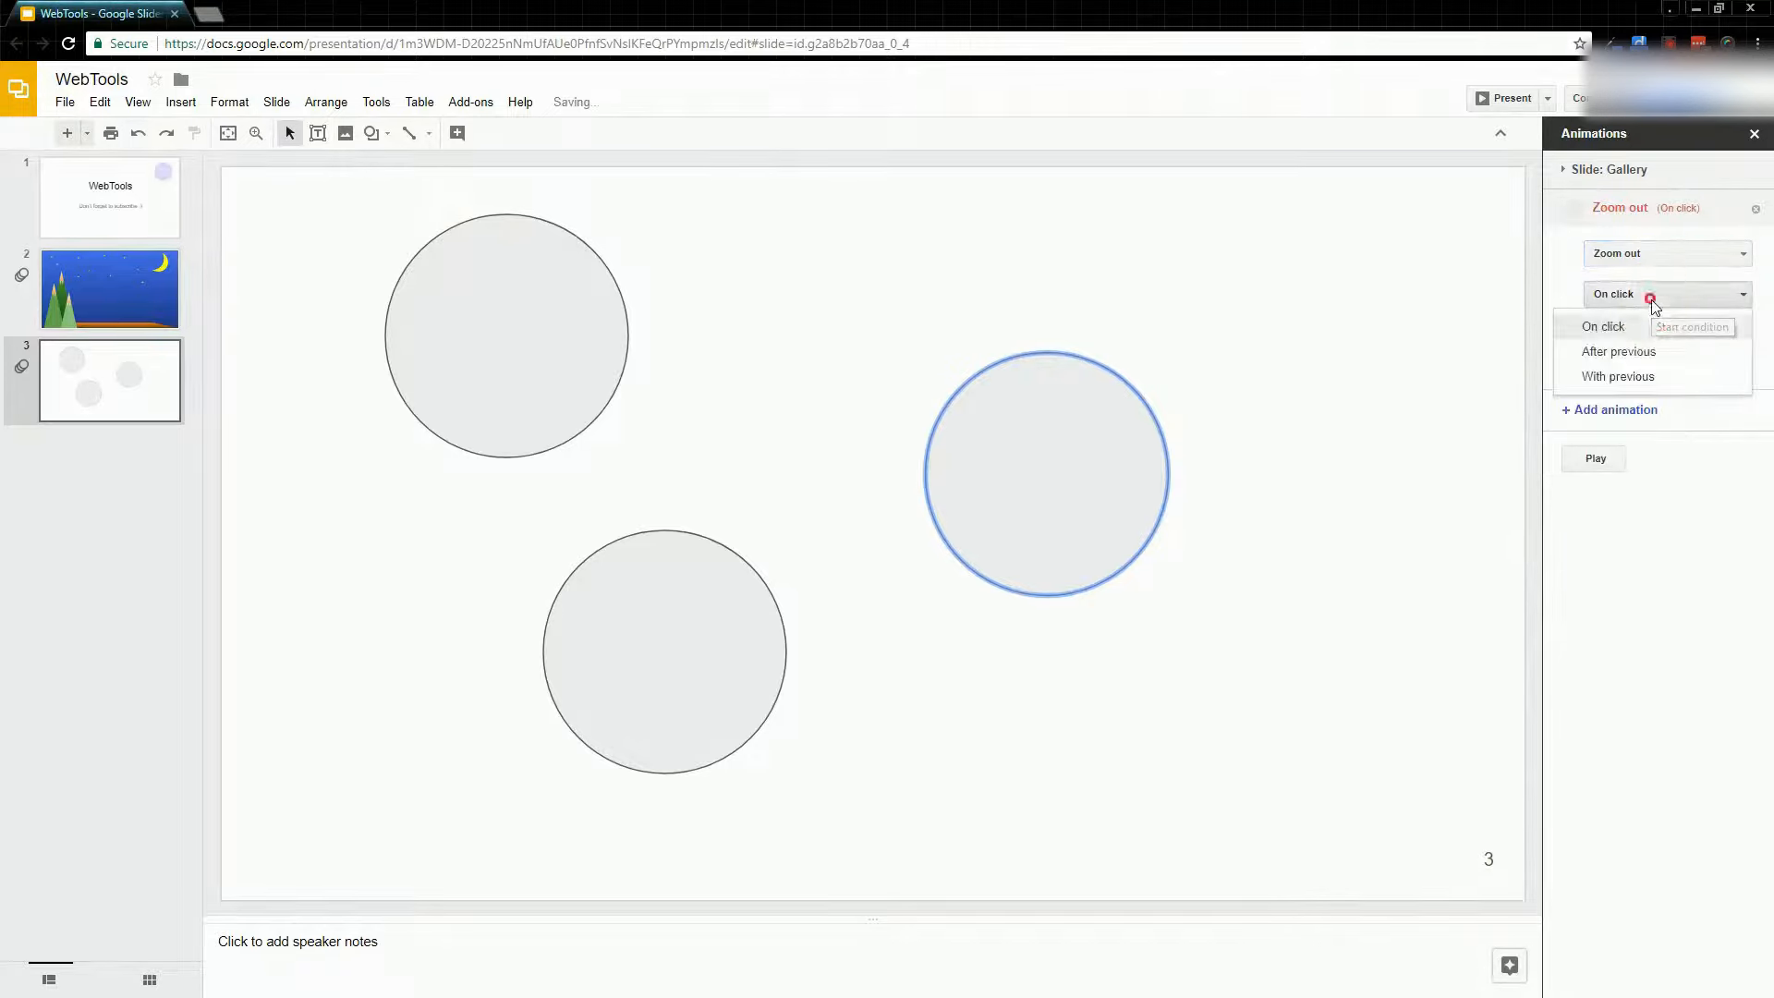
{"action": "left_click", "coordinate": [1635, 361]}
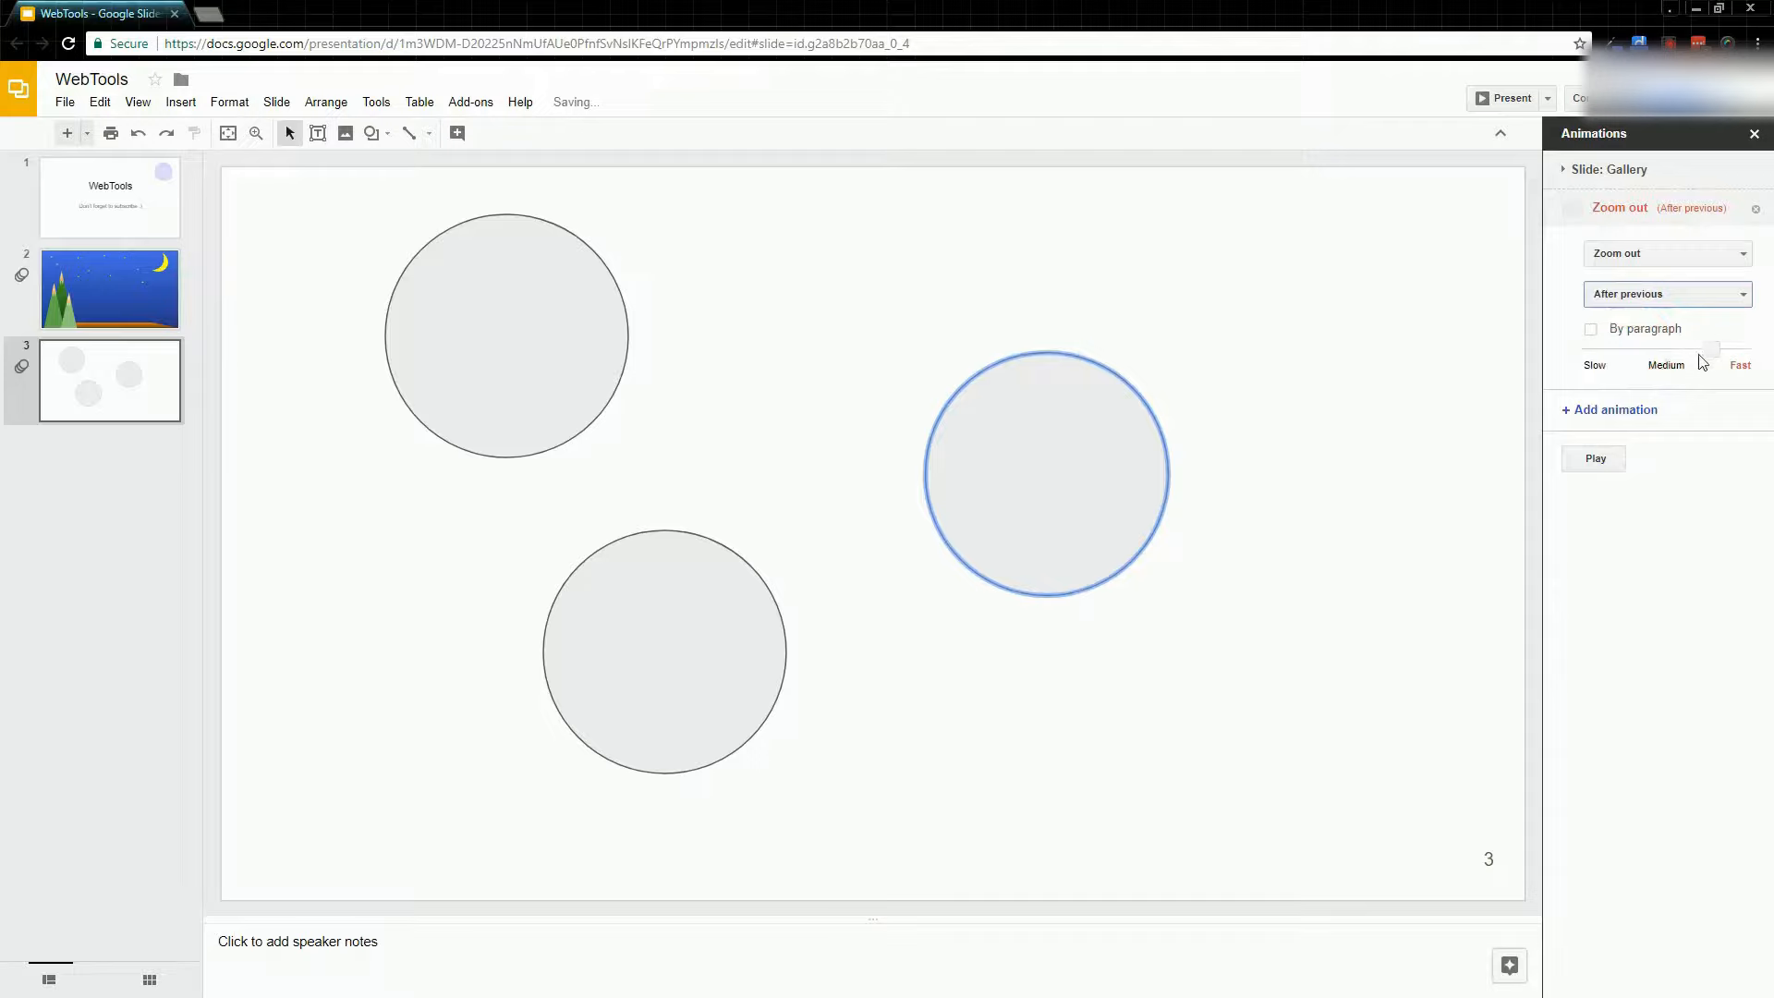
{"action": "left_click_drag", "start_coordinate": [1711, 348], "coordinate": [1663, 349]}
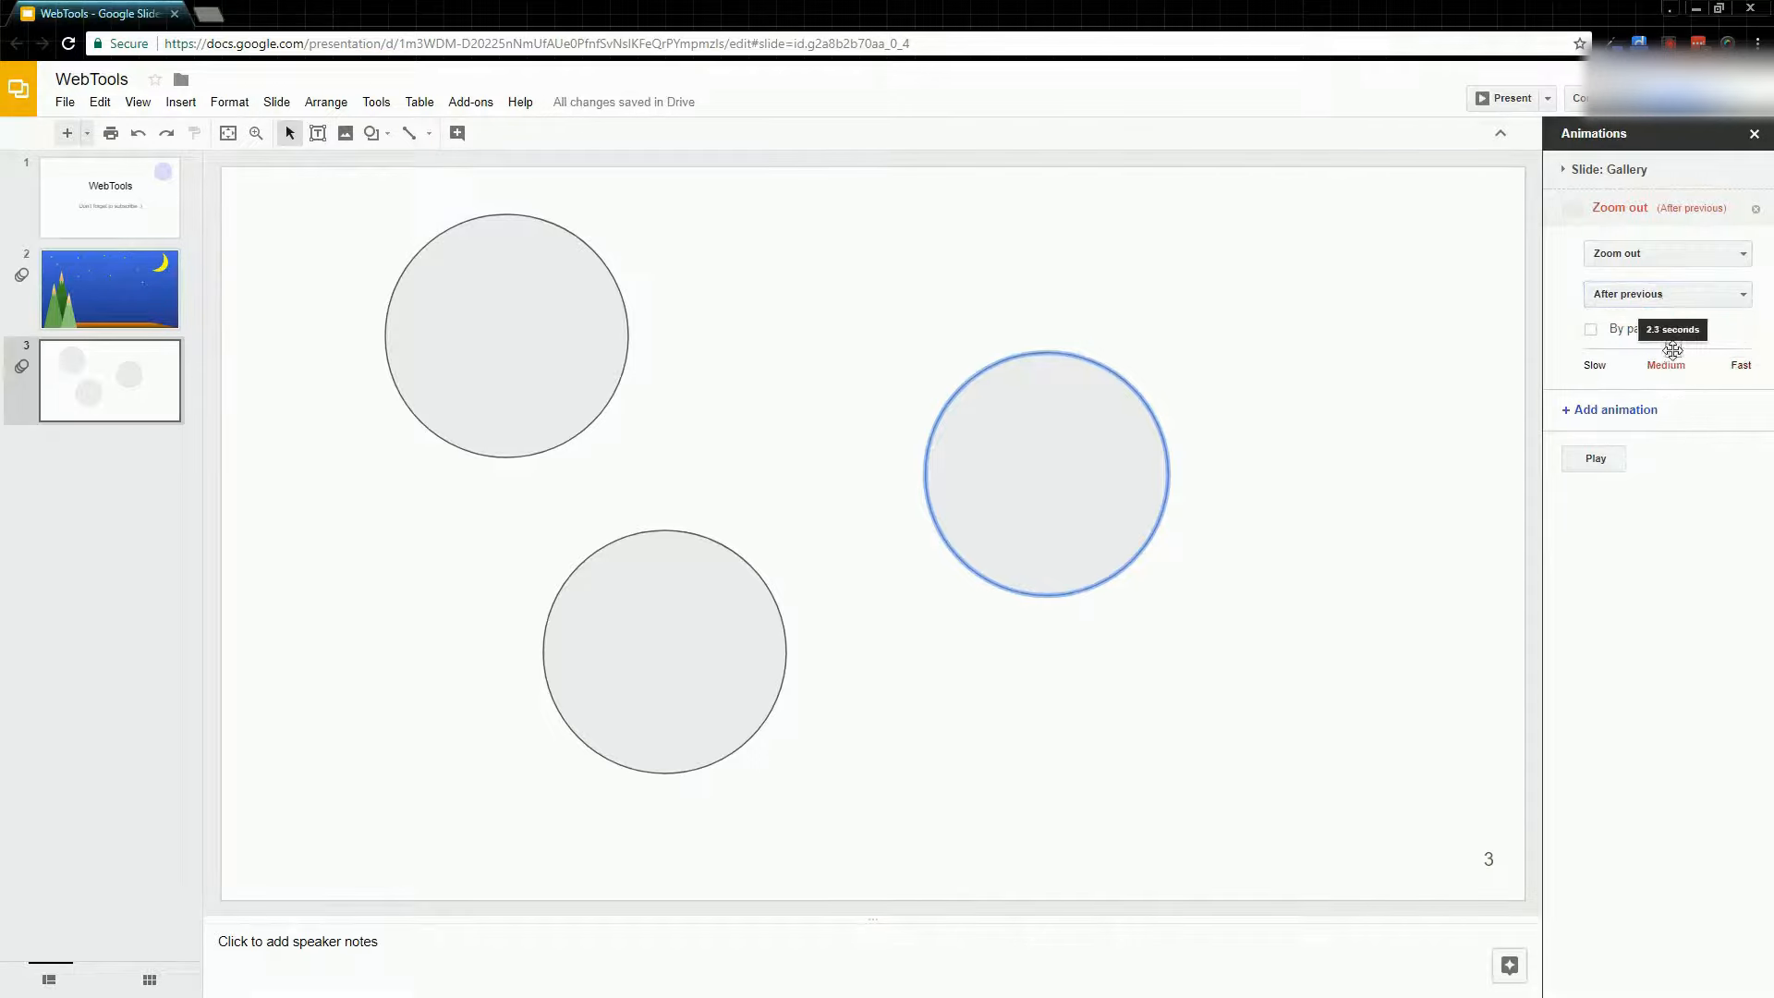
{"action": "left_click", "coordinate": [1596, 459]}
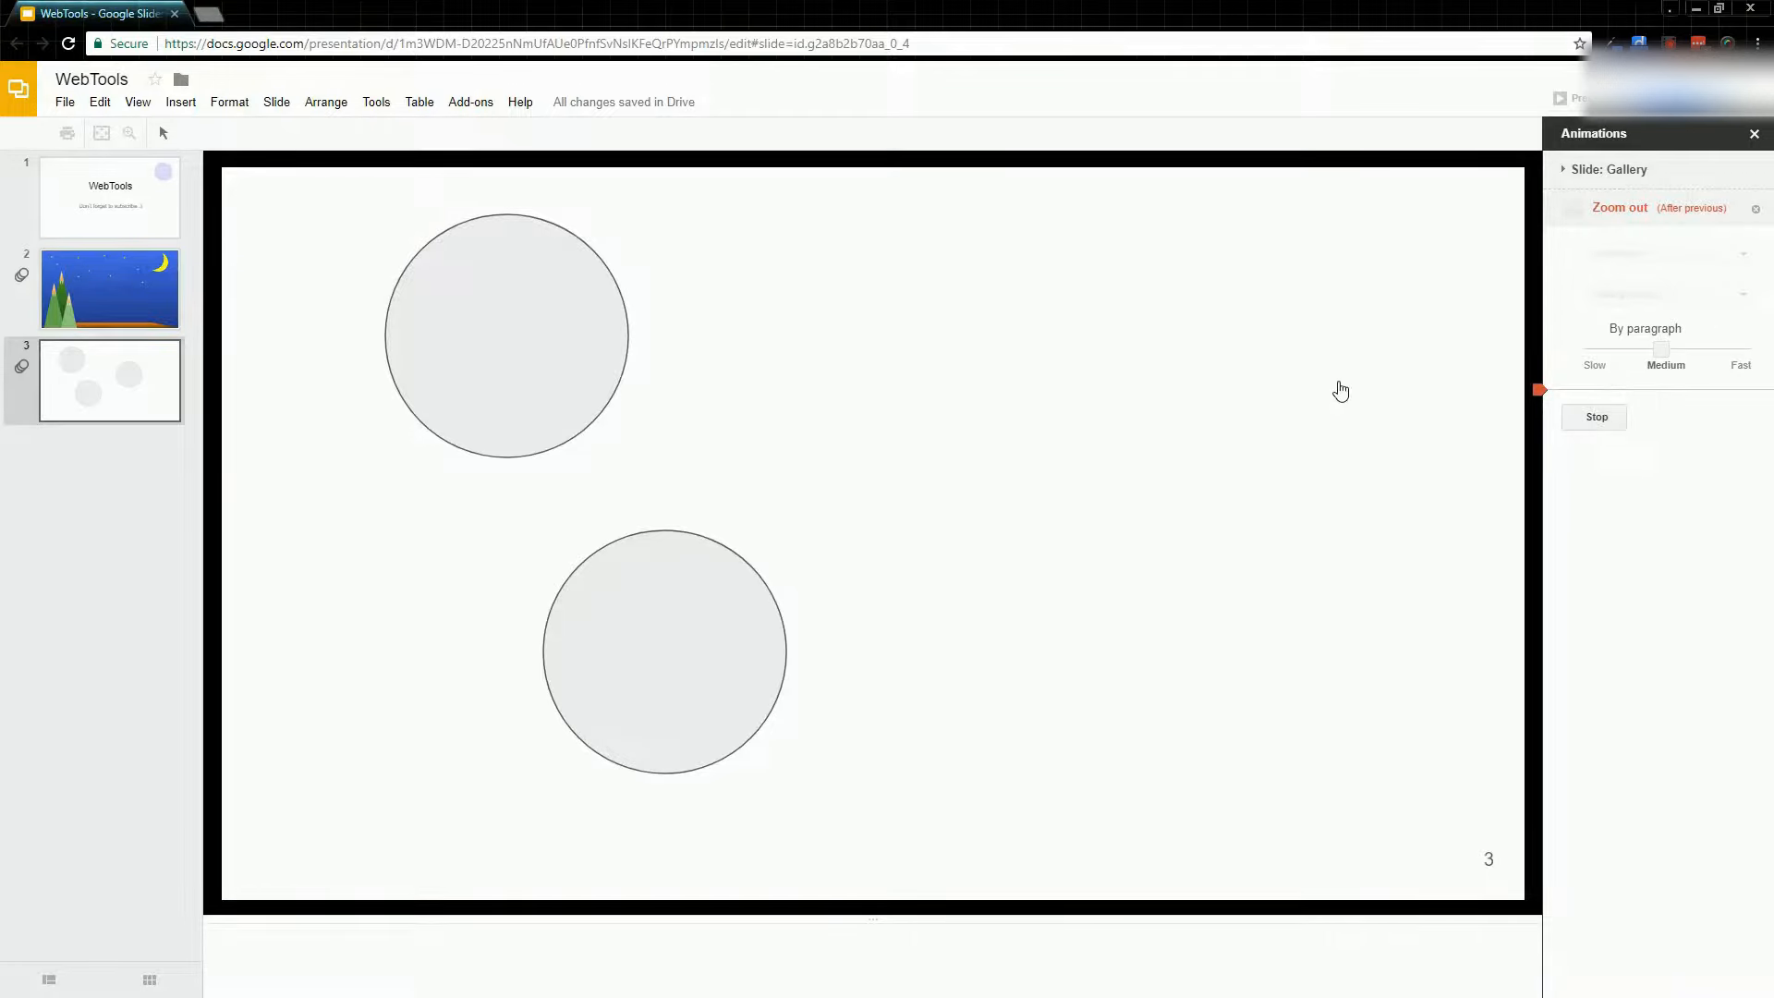
{"action": "left_click", "coordinate": [1594, 414]}
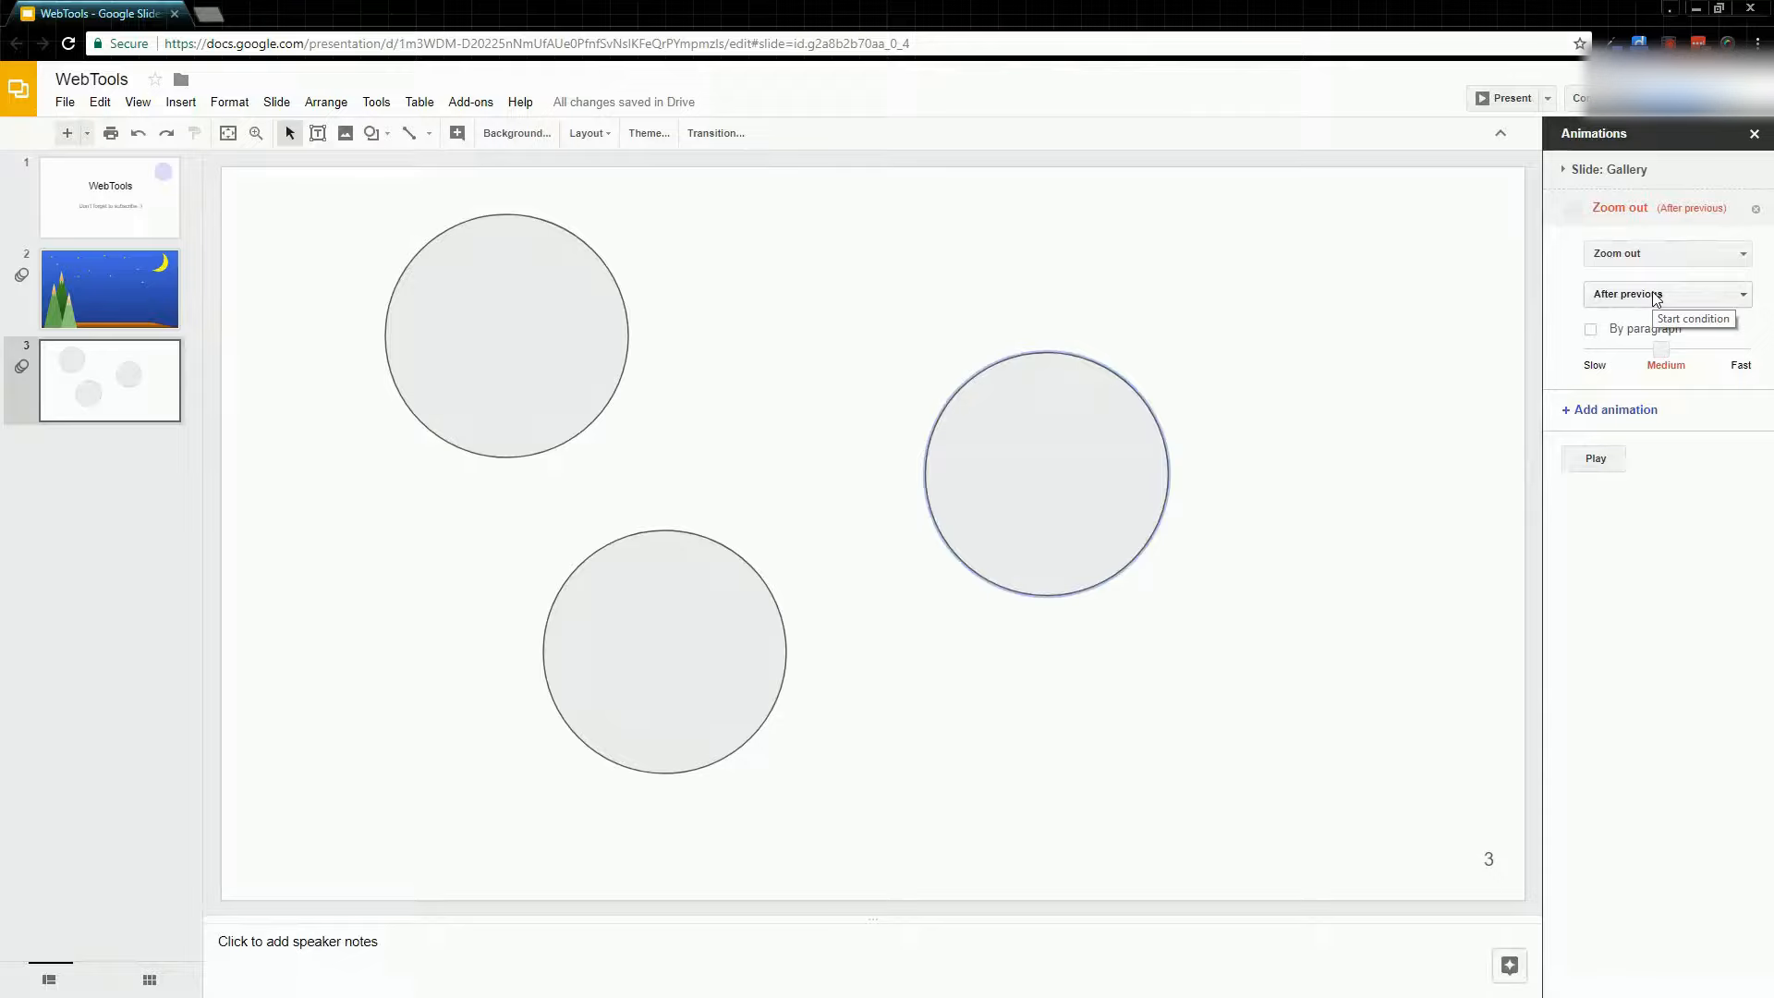
- Change the Zoom out animation's start condition to On click and preview it
{"action": "left_click", "coordinate": [1655, 294]}
{"action": "left_click", "coordinate": [1603, 325]}
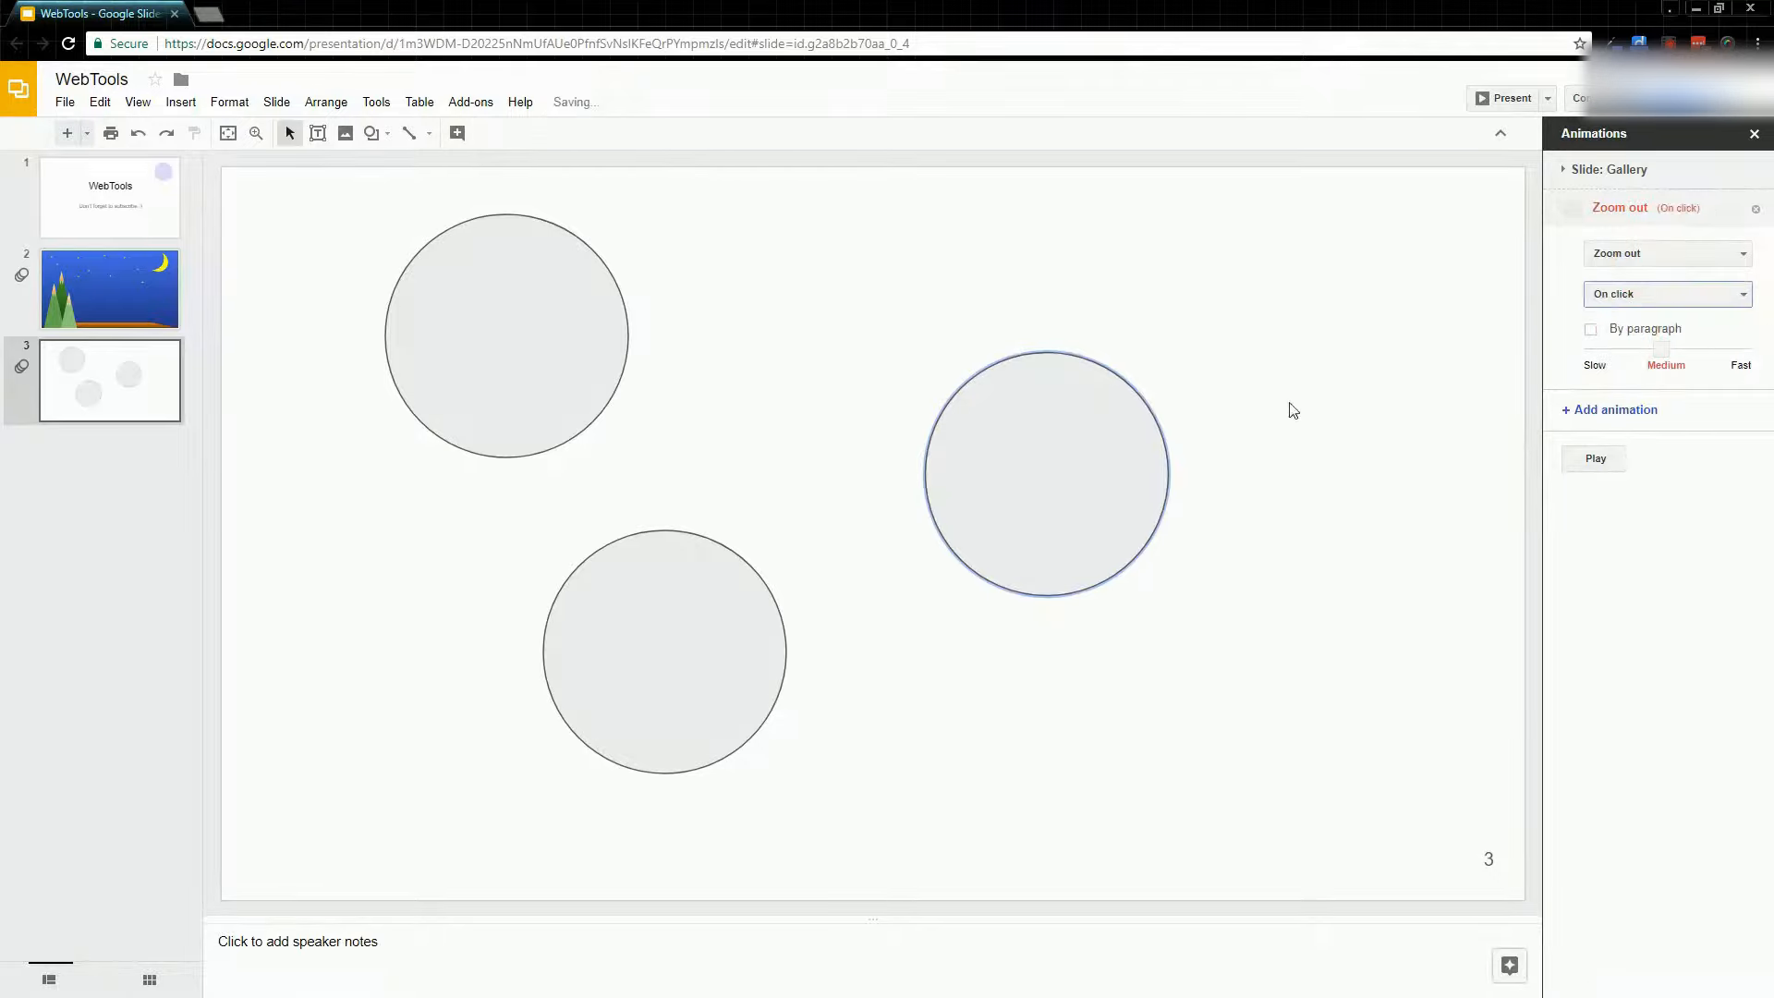
{"action": "left_click", "coordinate": [1610, 462]}
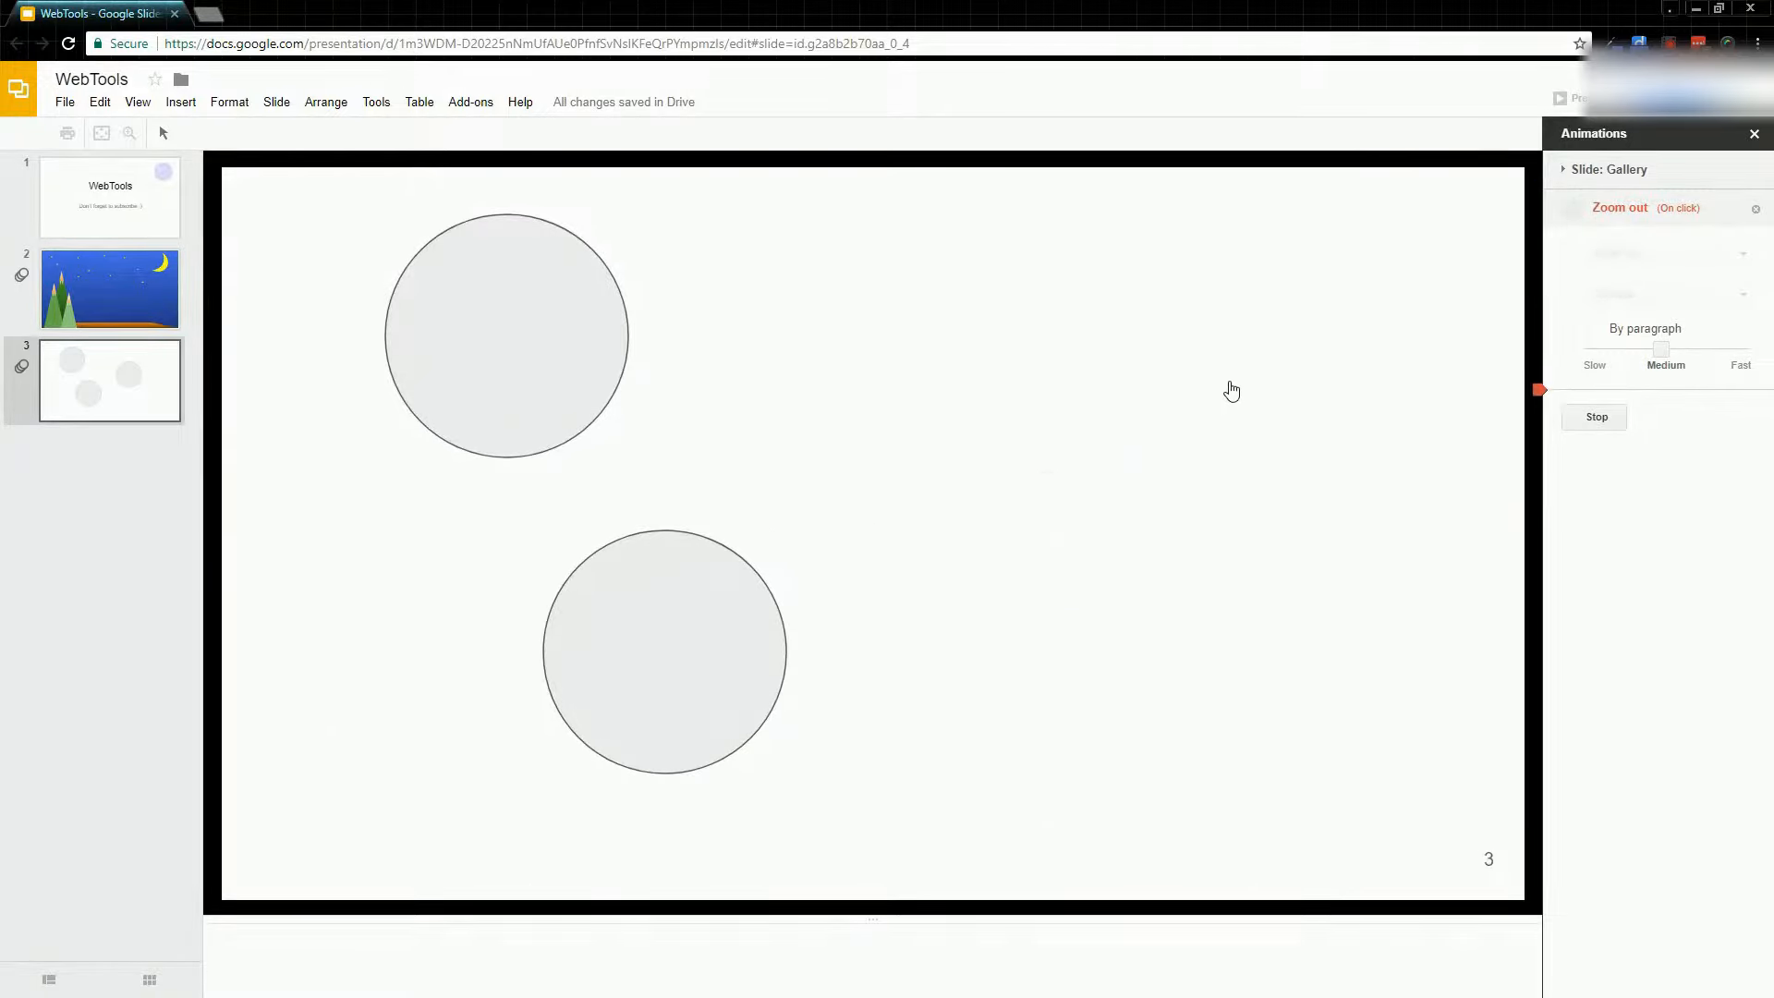
{"action": "left_click", "coordinate": [1594, 418]}
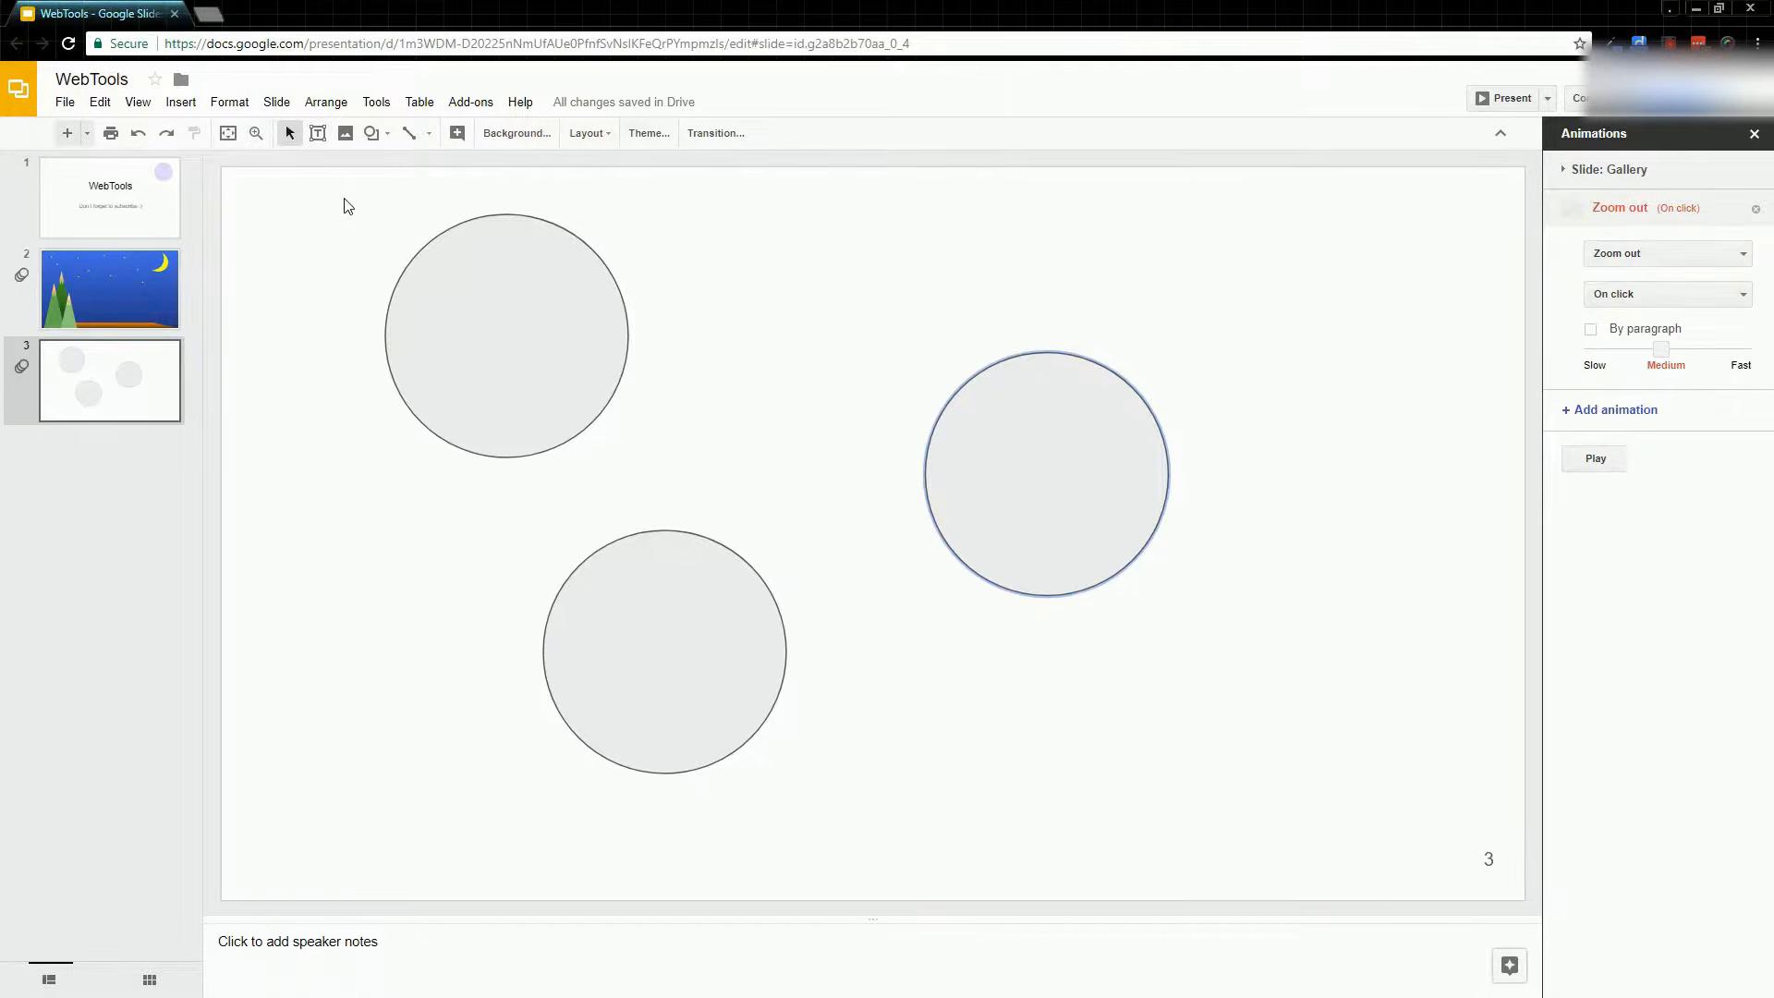
- Add Fade in animations to the two circles on the left half of the slide and open the With previous one's settings
{"action": "left_click_drag", "start_coordinate": [311, 198], "coordinate": [841, 811]}
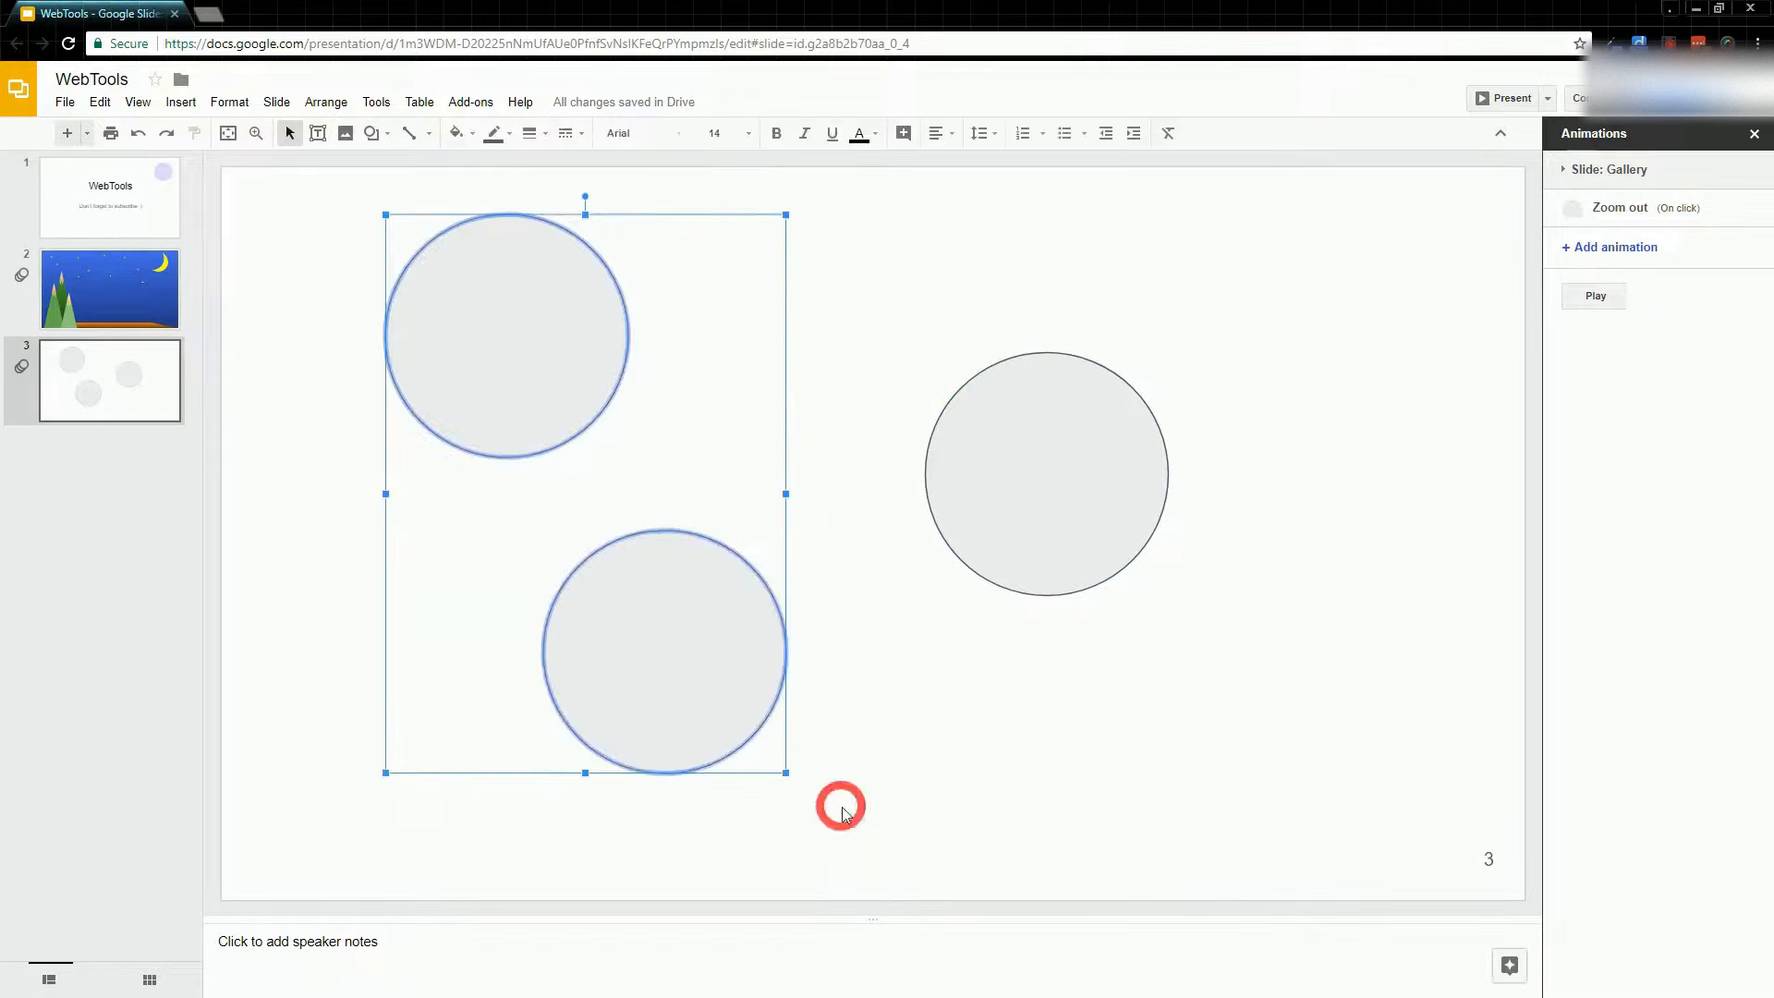
{"action": "left_click", "coordinate": [1587, 249]}
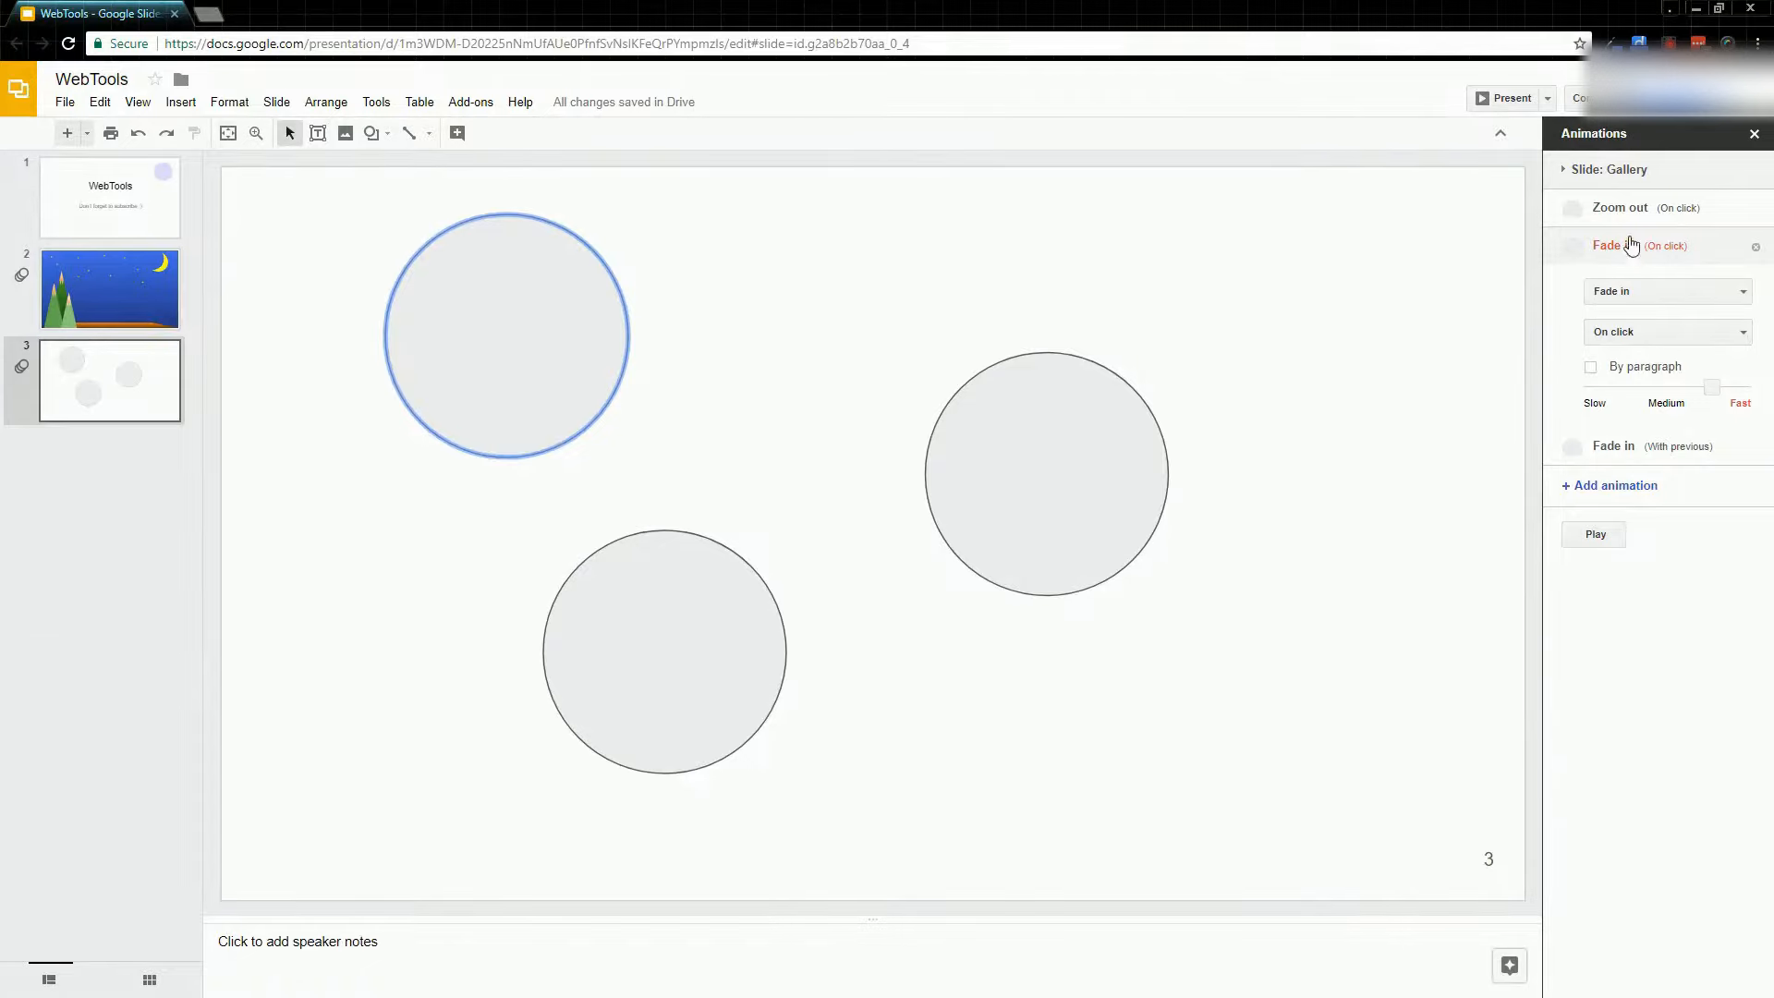
{"action": "mouse_move", "coordinate": [1721, 391]}
{"action": "left_mouse_down"}
{"action": "mouse_move", "coordinate": [1615, 390]}
{"action": "mouse_move", "coordinate": [1711, 425]}
{"action": "left_mouse_up"}
{"action": "left_click", "coordinate": [1612, 447]}
- Preview the slide's animation sequence, advancing through the Zoom out and Fade in effects, and stop the playback
{"action": "left_click", "coordinate": [1617, 536]}
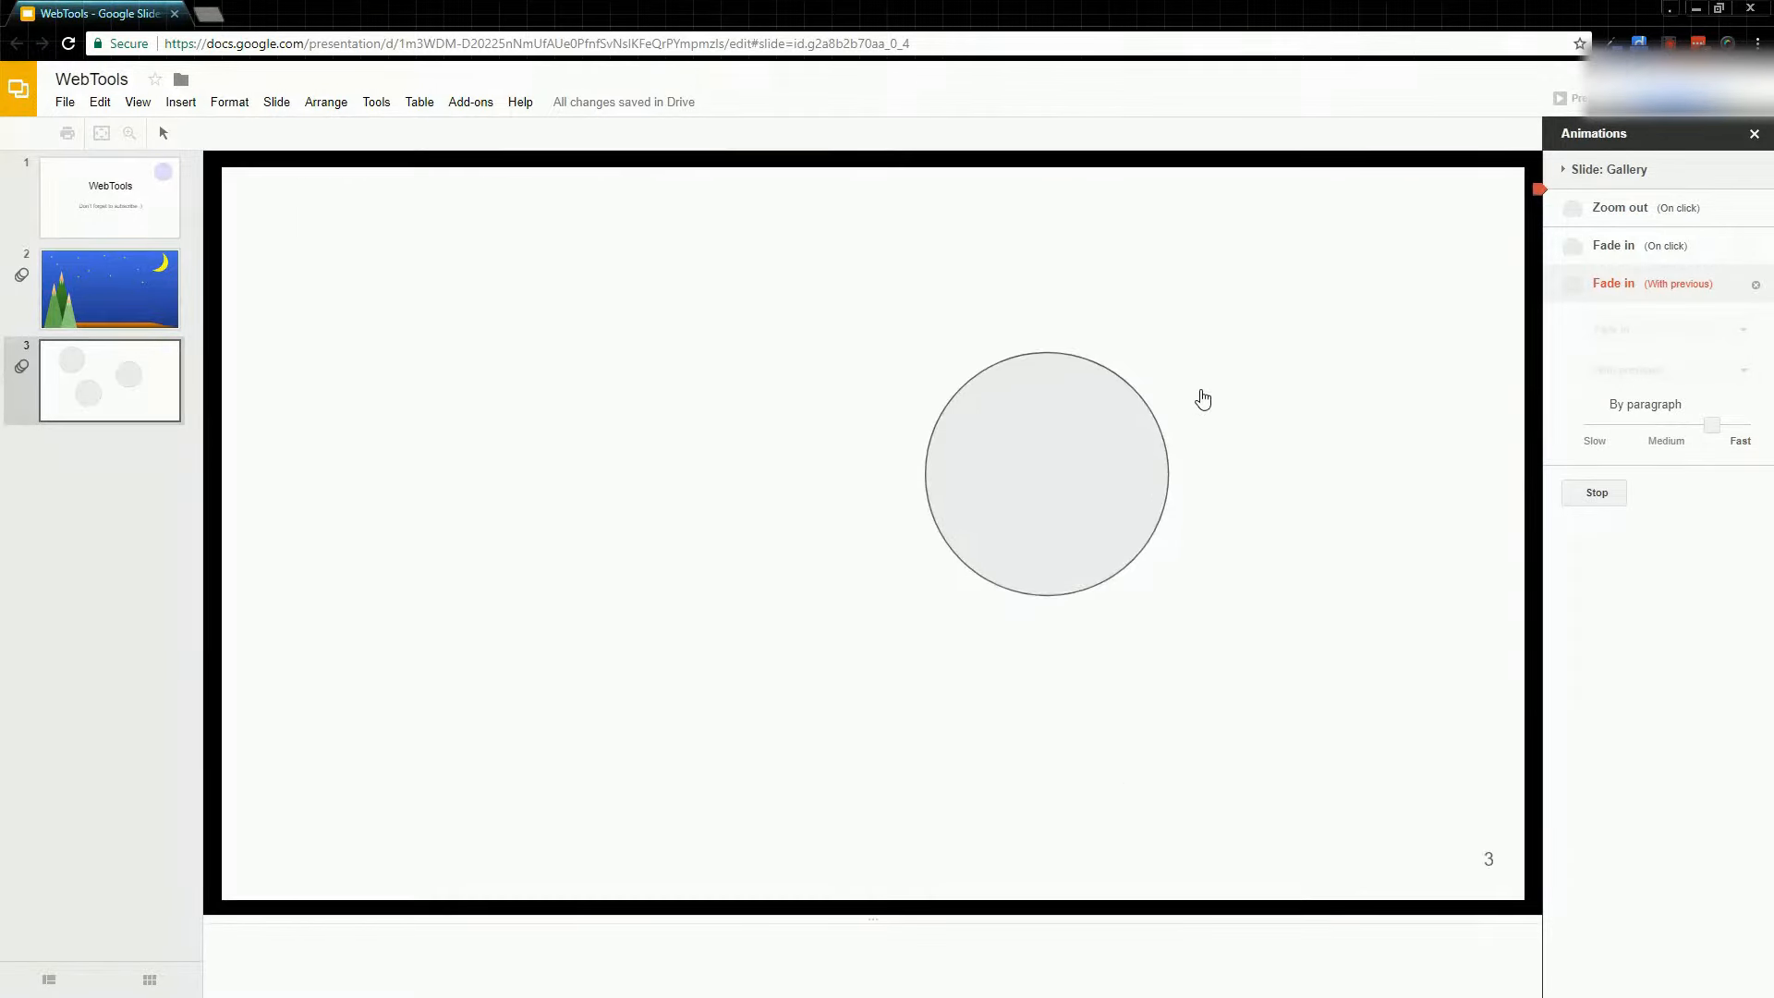
{"action": "left_click", "coordinate": [1207, 361]}
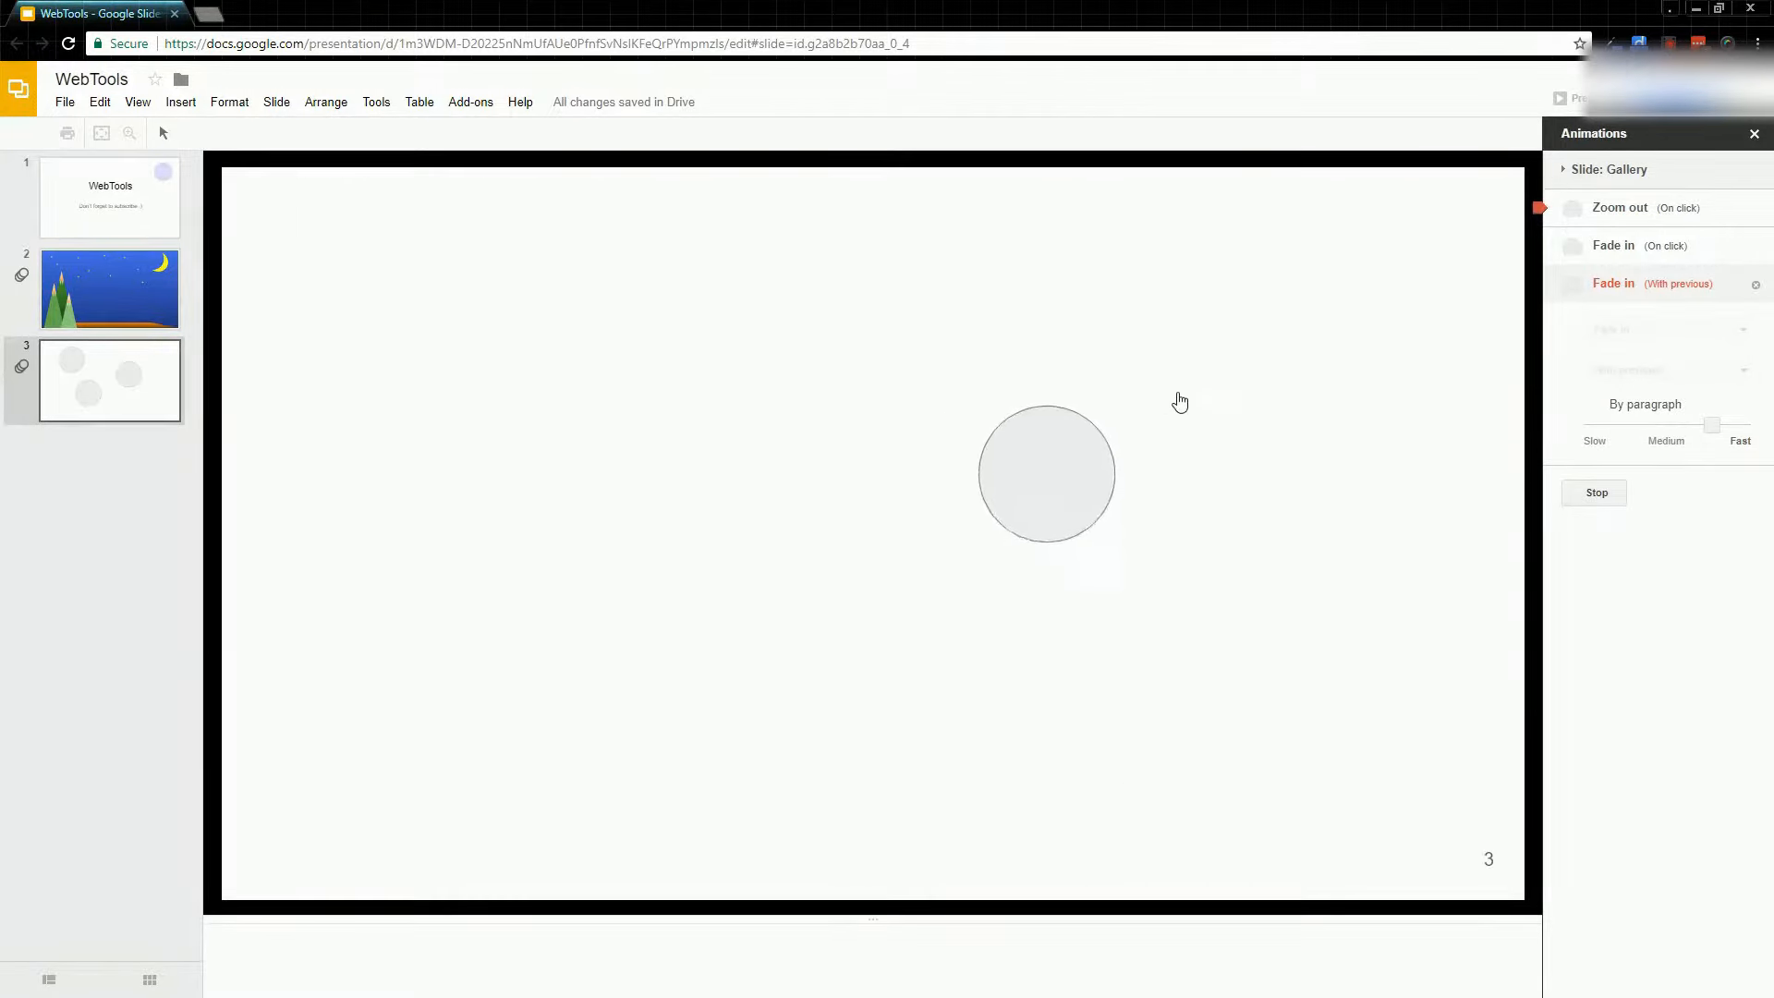
{"action": "left_click", "coordinate": [1178, 355]}
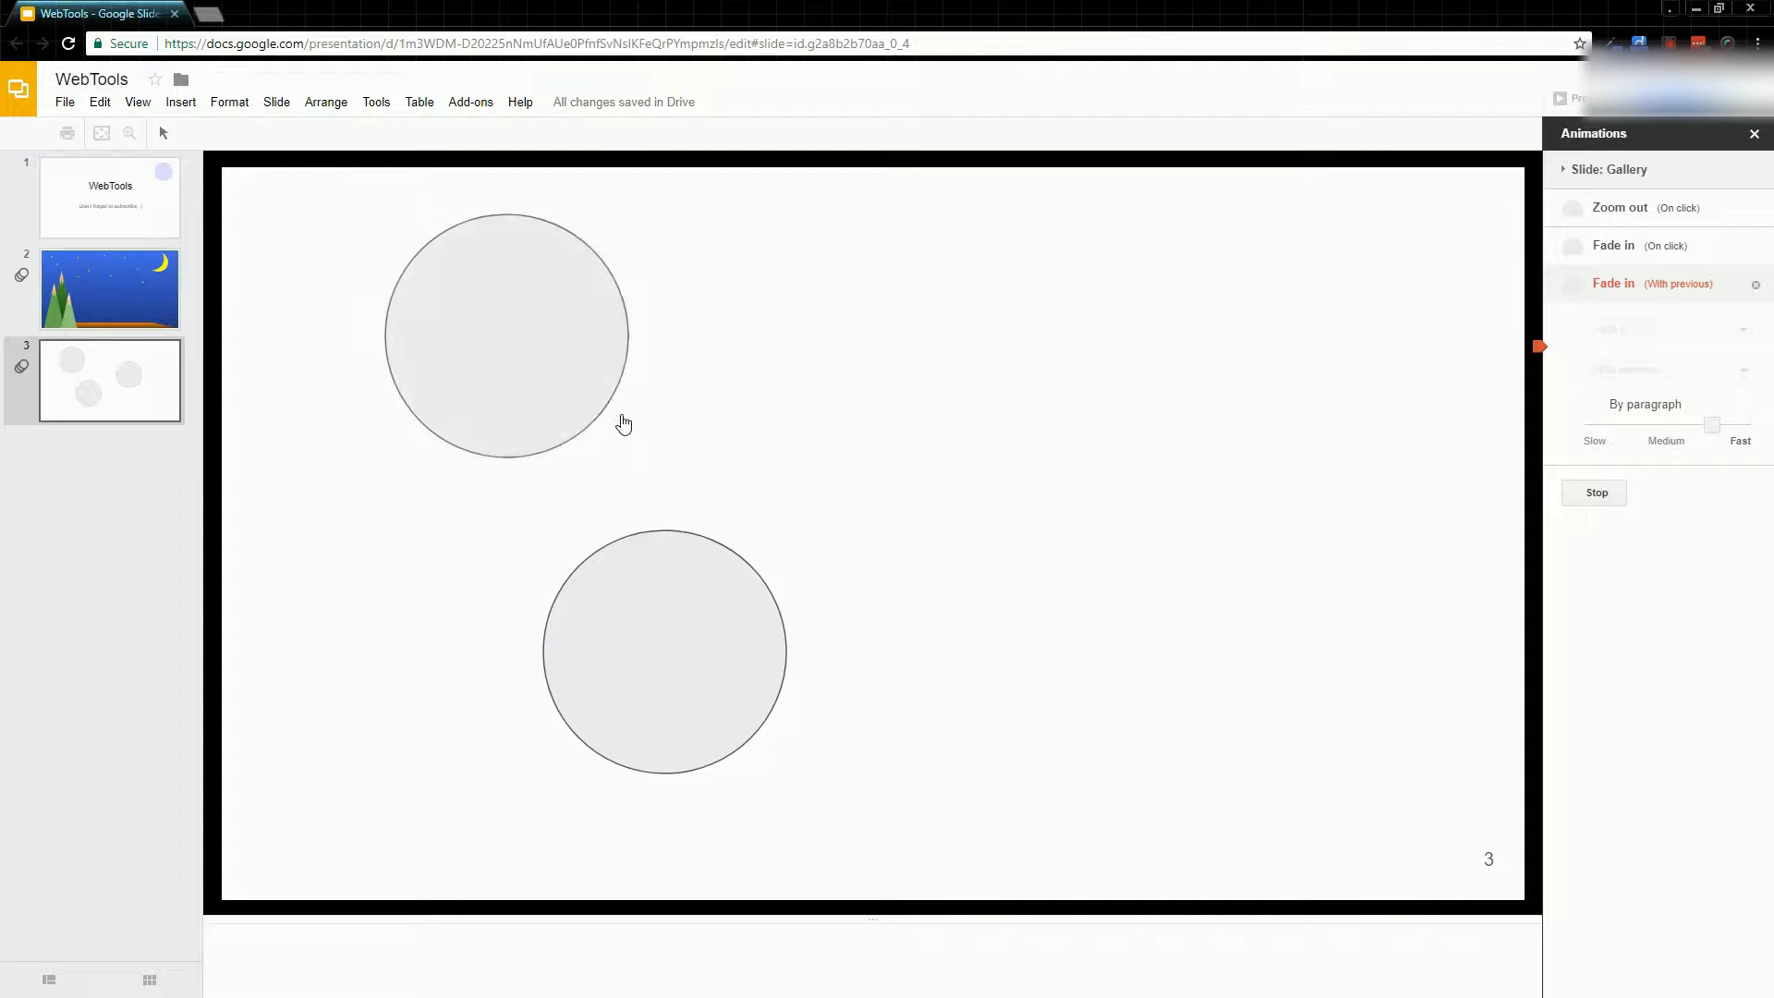
{"action": "left_click", "coordinate": [1584, 496]}
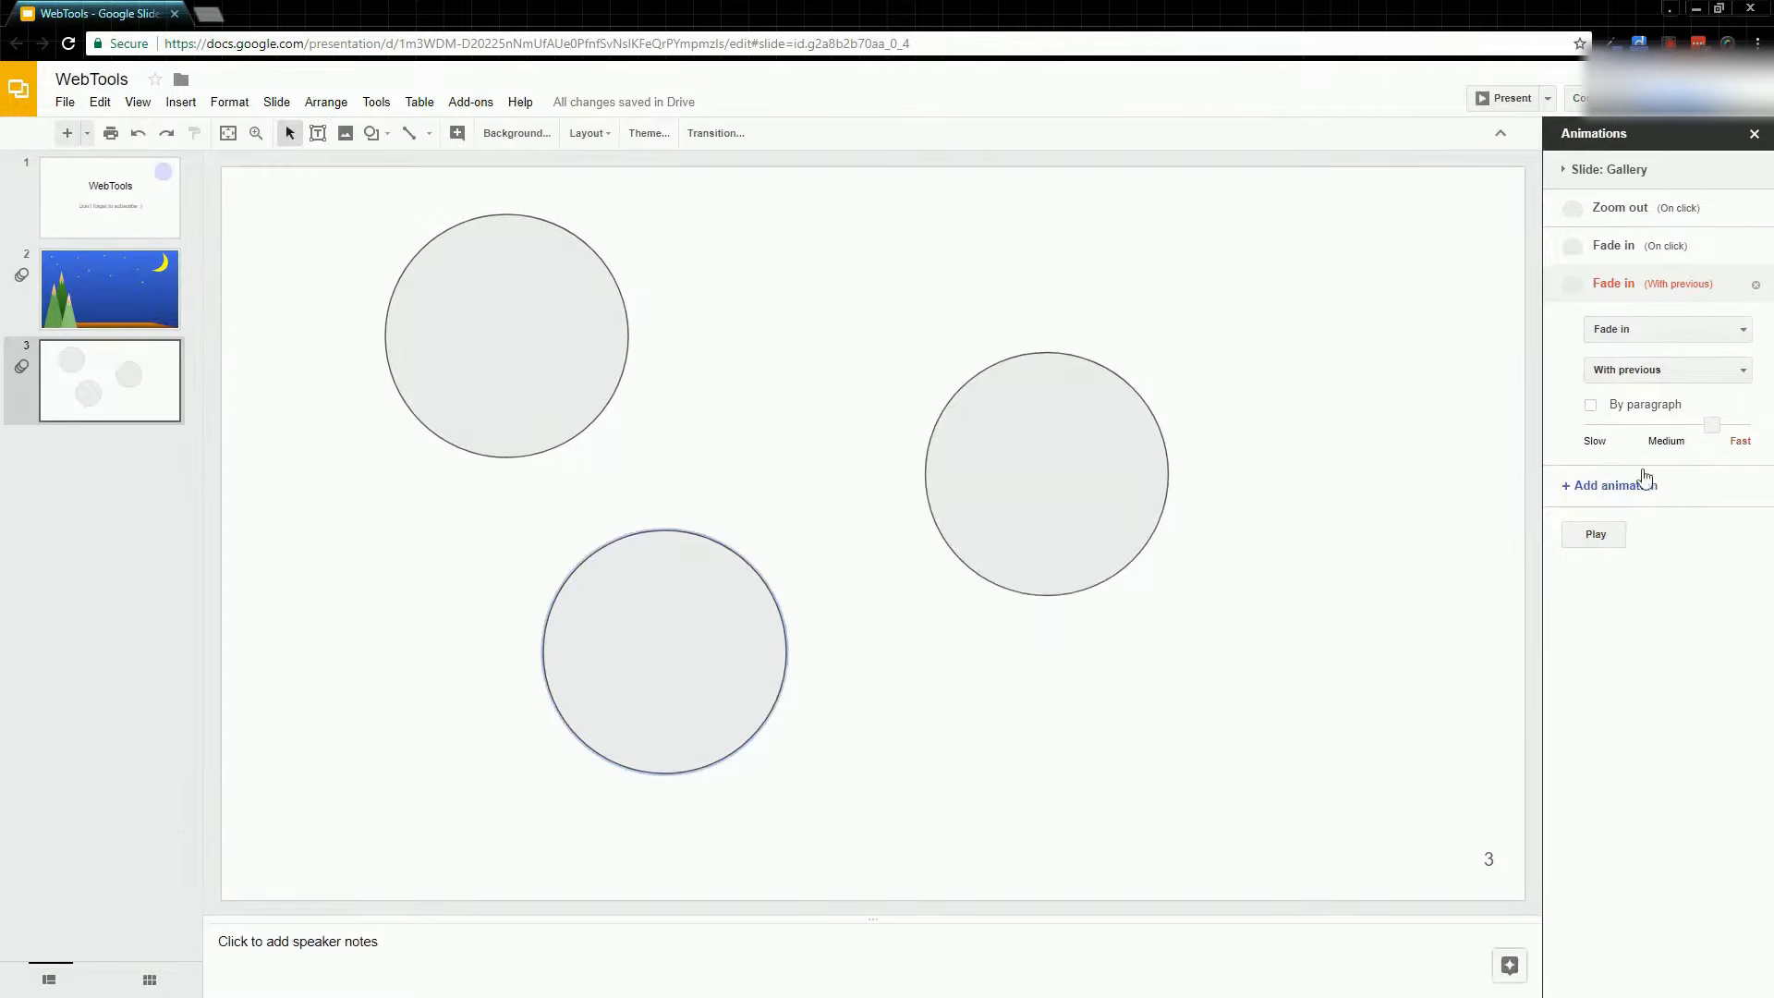
- Increase the speed of the On click Fade in animation and open the settings of the With previous Fade in
{"action": "left_click", "coordinate": [1650, 244]}
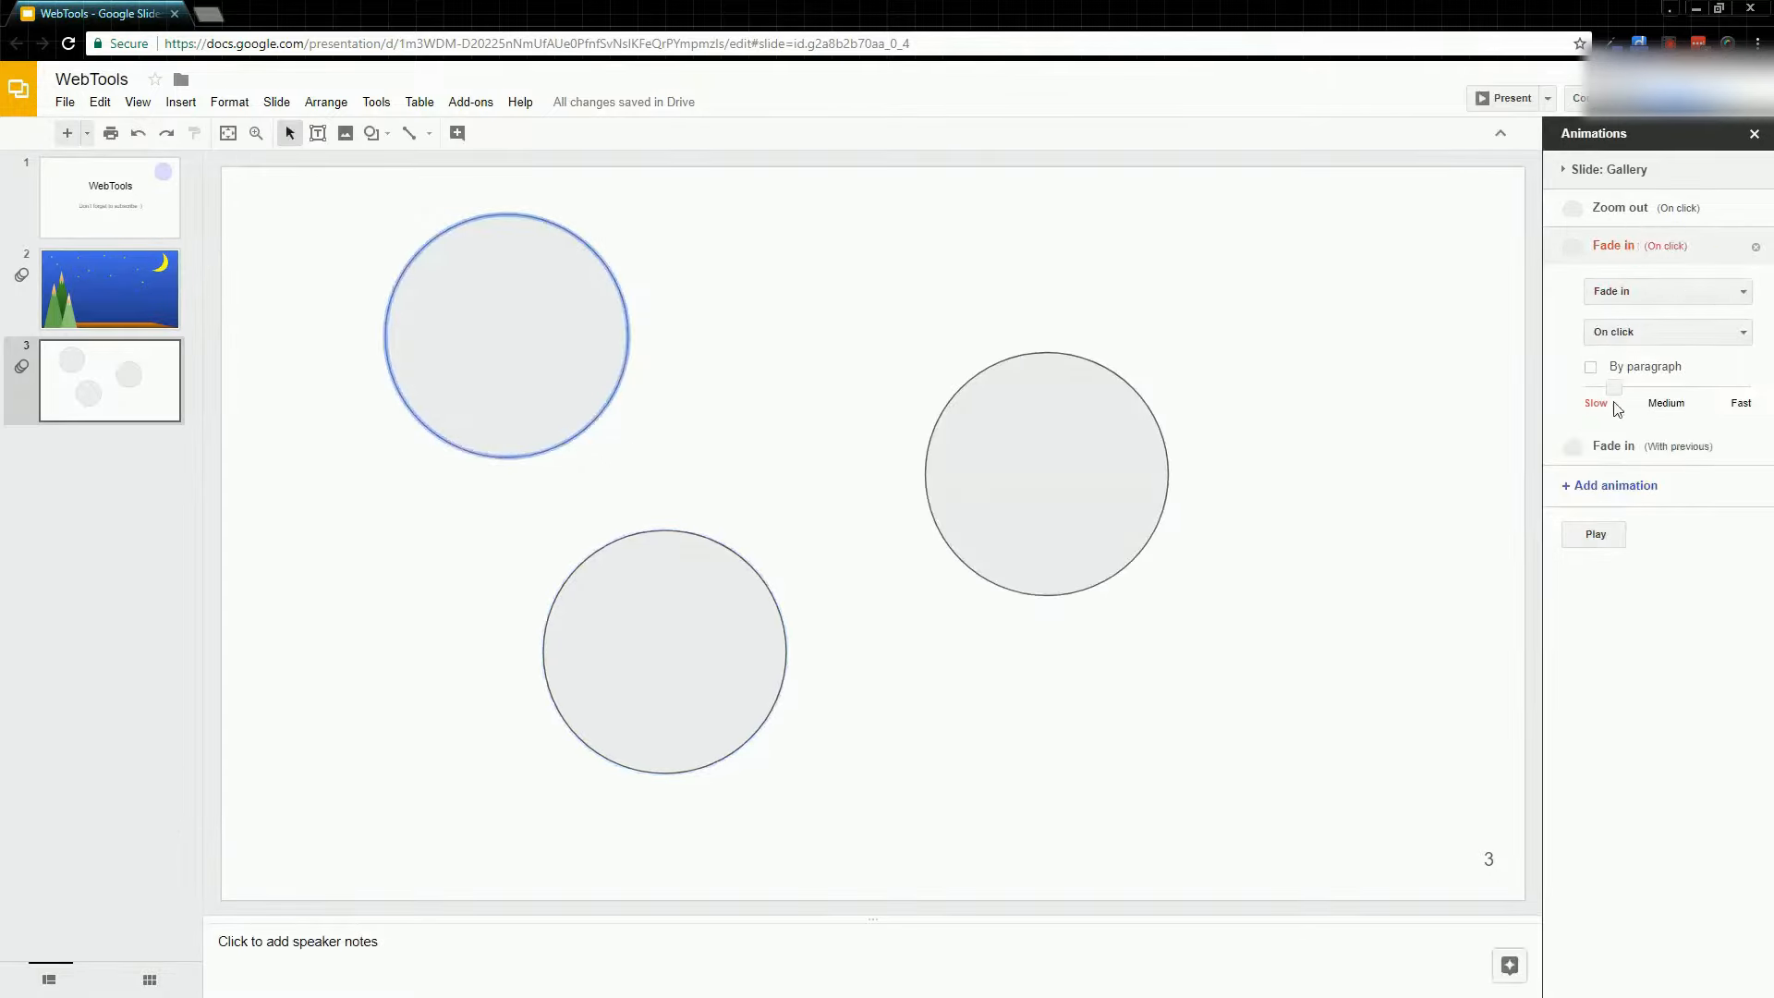
{"action": "left_click_drag", "start_coordinate": [1616, 390], "coordinate": [1692, 390]}
{"action": "left_click", "coordinate": [1612, 449]}
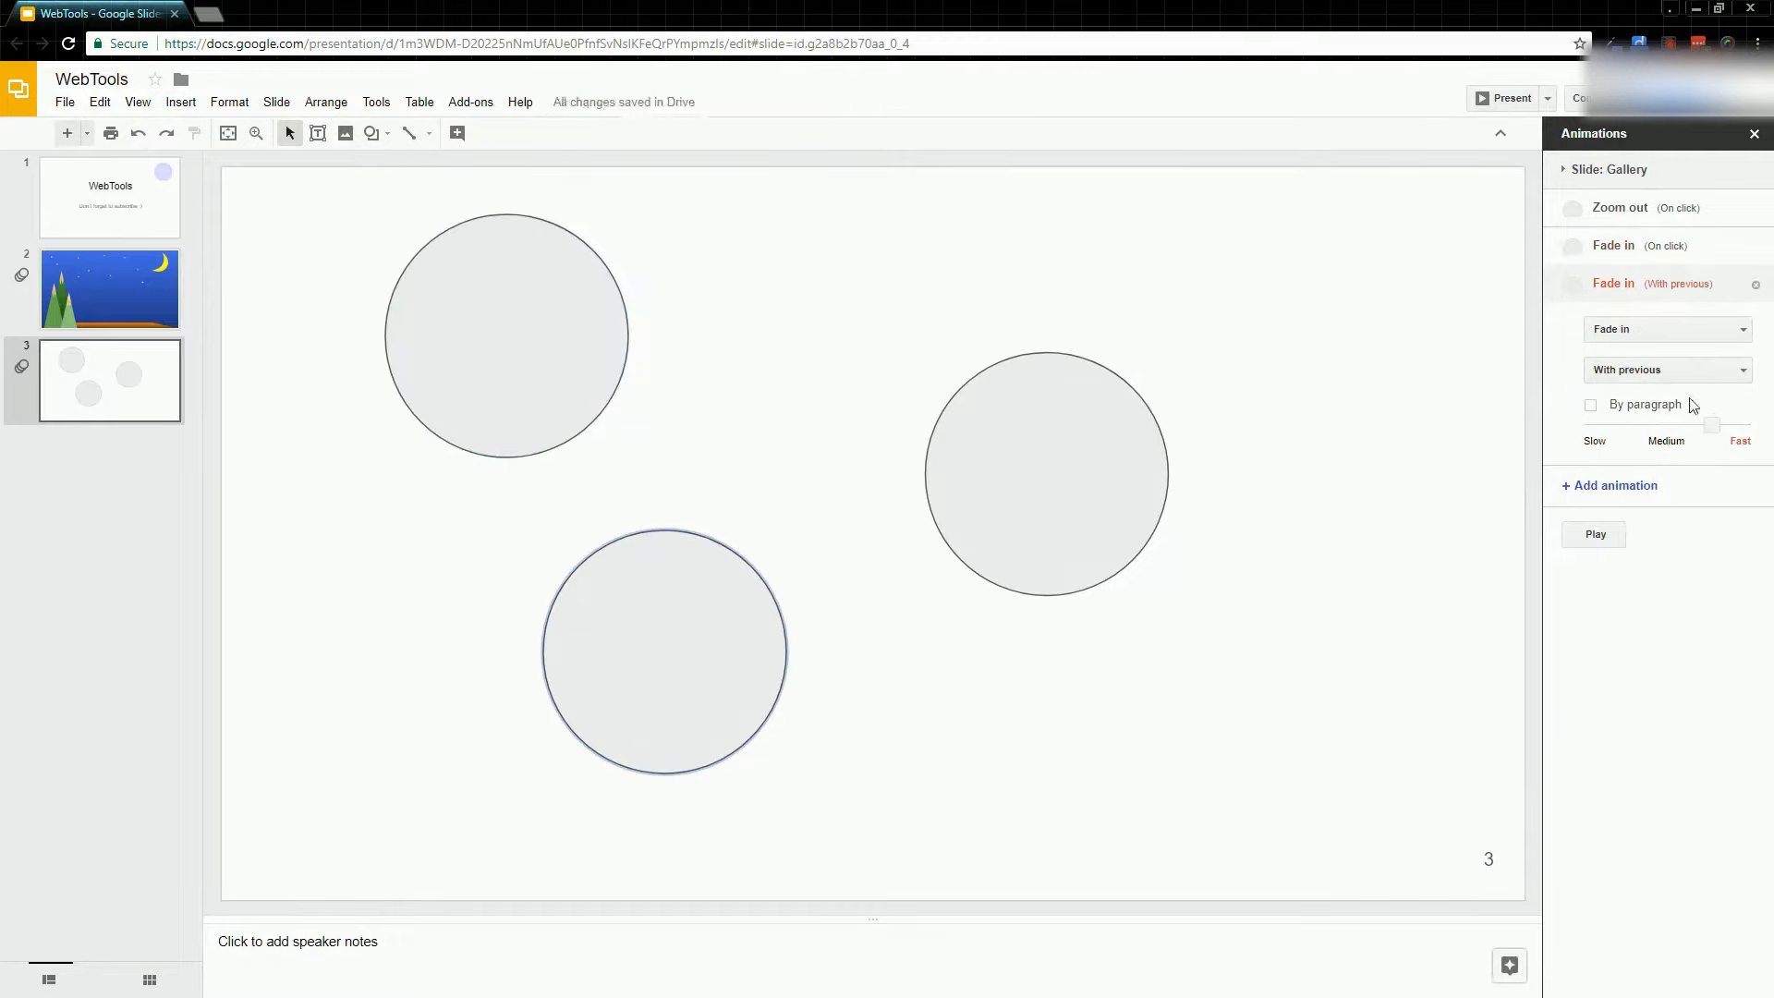
- Delete both Fade in animations from the slide, keeping only the Zoom out animation
{"action": "left_click", "coordinate": [1756, 284]}
{"action": "left_click", "coordinate": [1746, 249]}
{"action": "left_click", "coordinate": [1748, 248]}
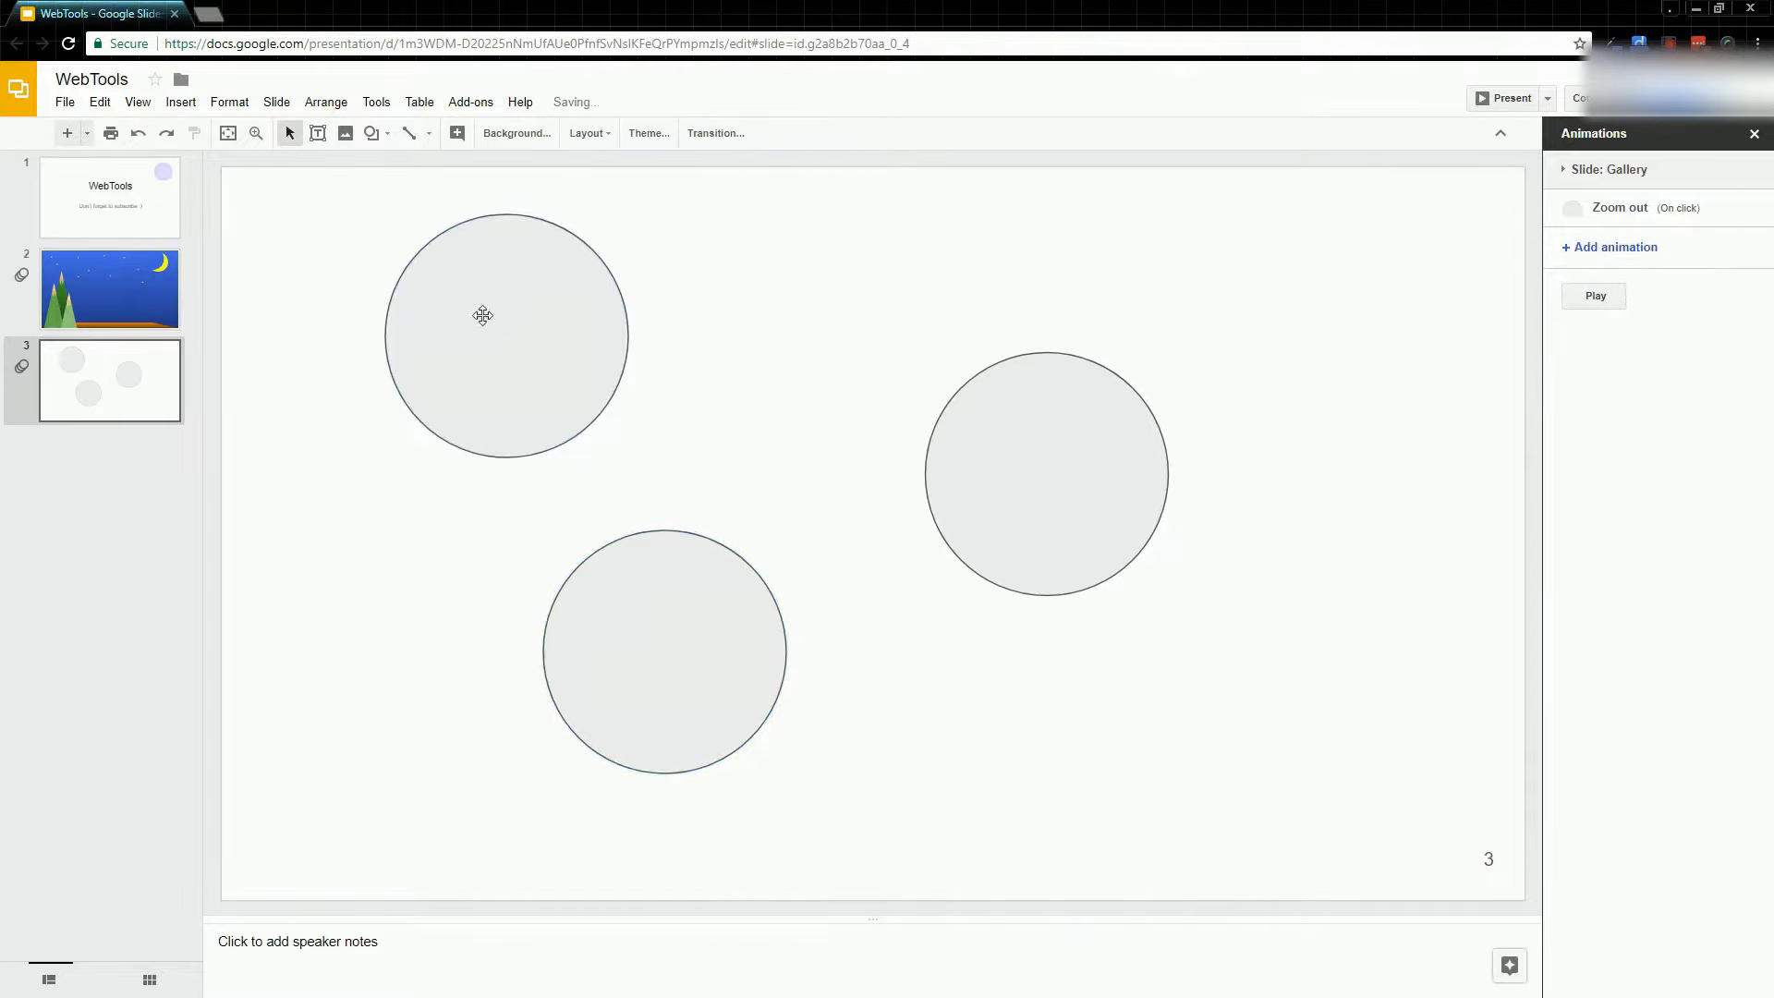
- Group the two circles on the left half of the slide and add a slower On click Fade in animation to the group
{"action": "left_click_drag", "start_coordinate": [332, 205], "coordinate": [887, 839]}
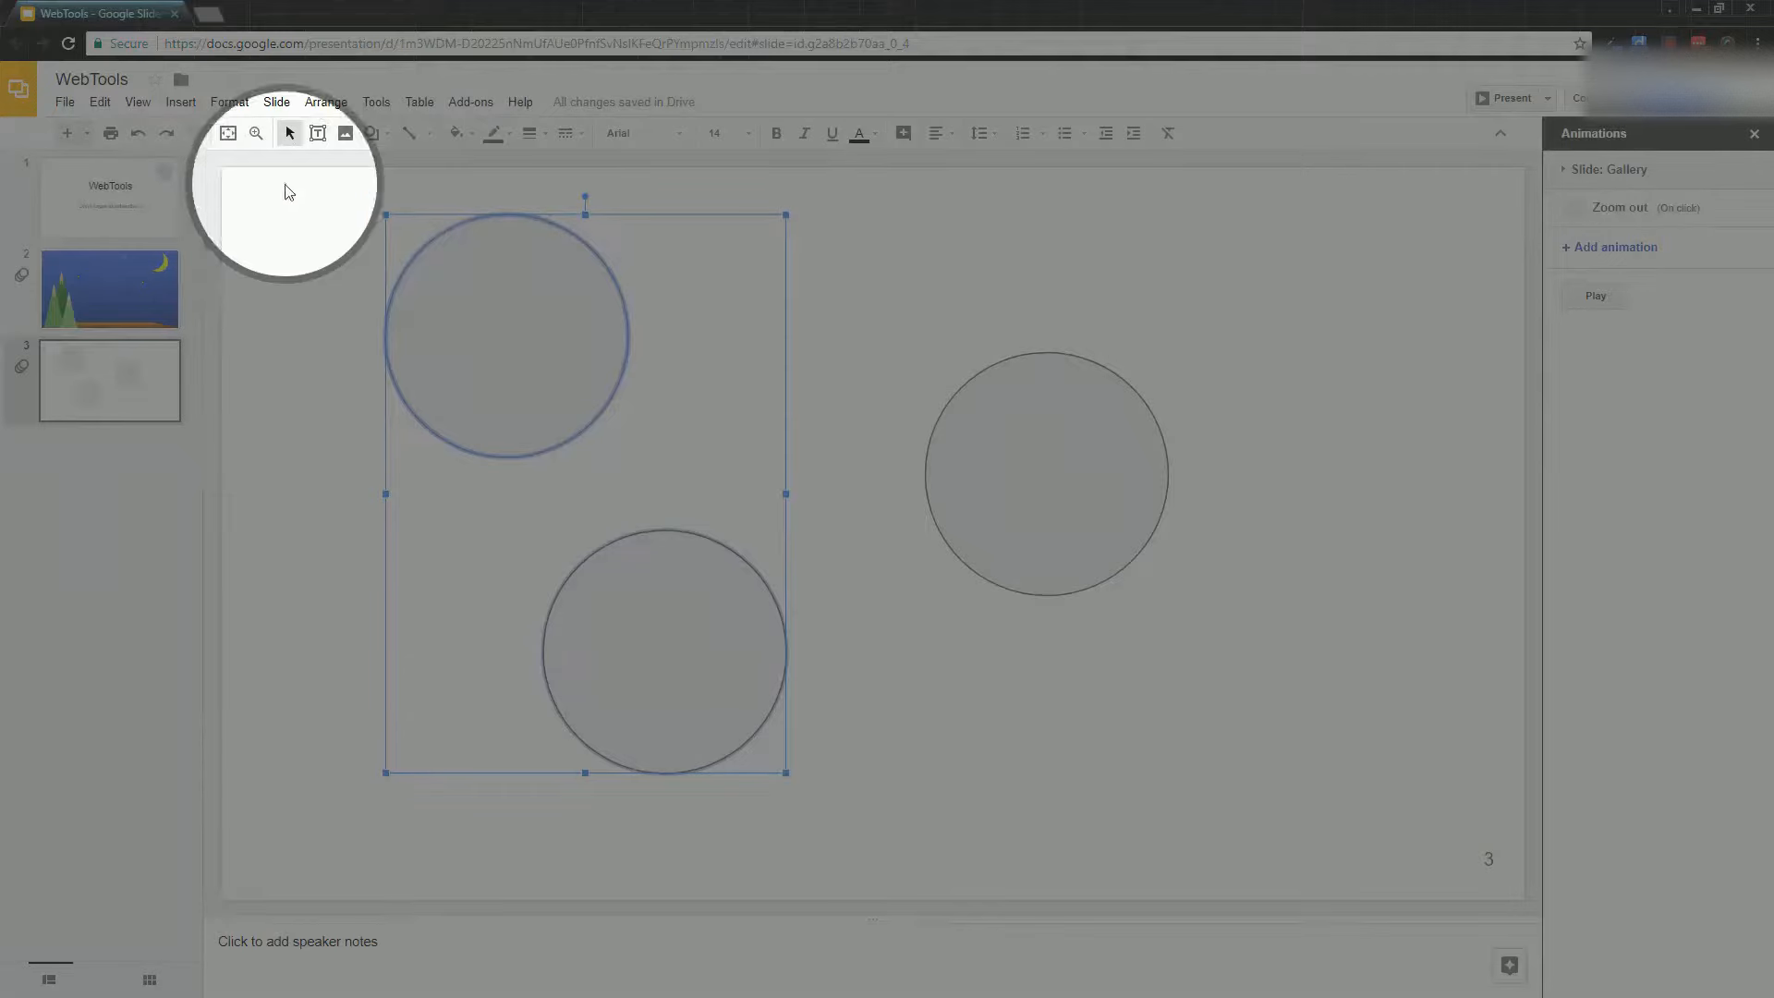
{"action": "left_click", "coordinate": [326, 102]}
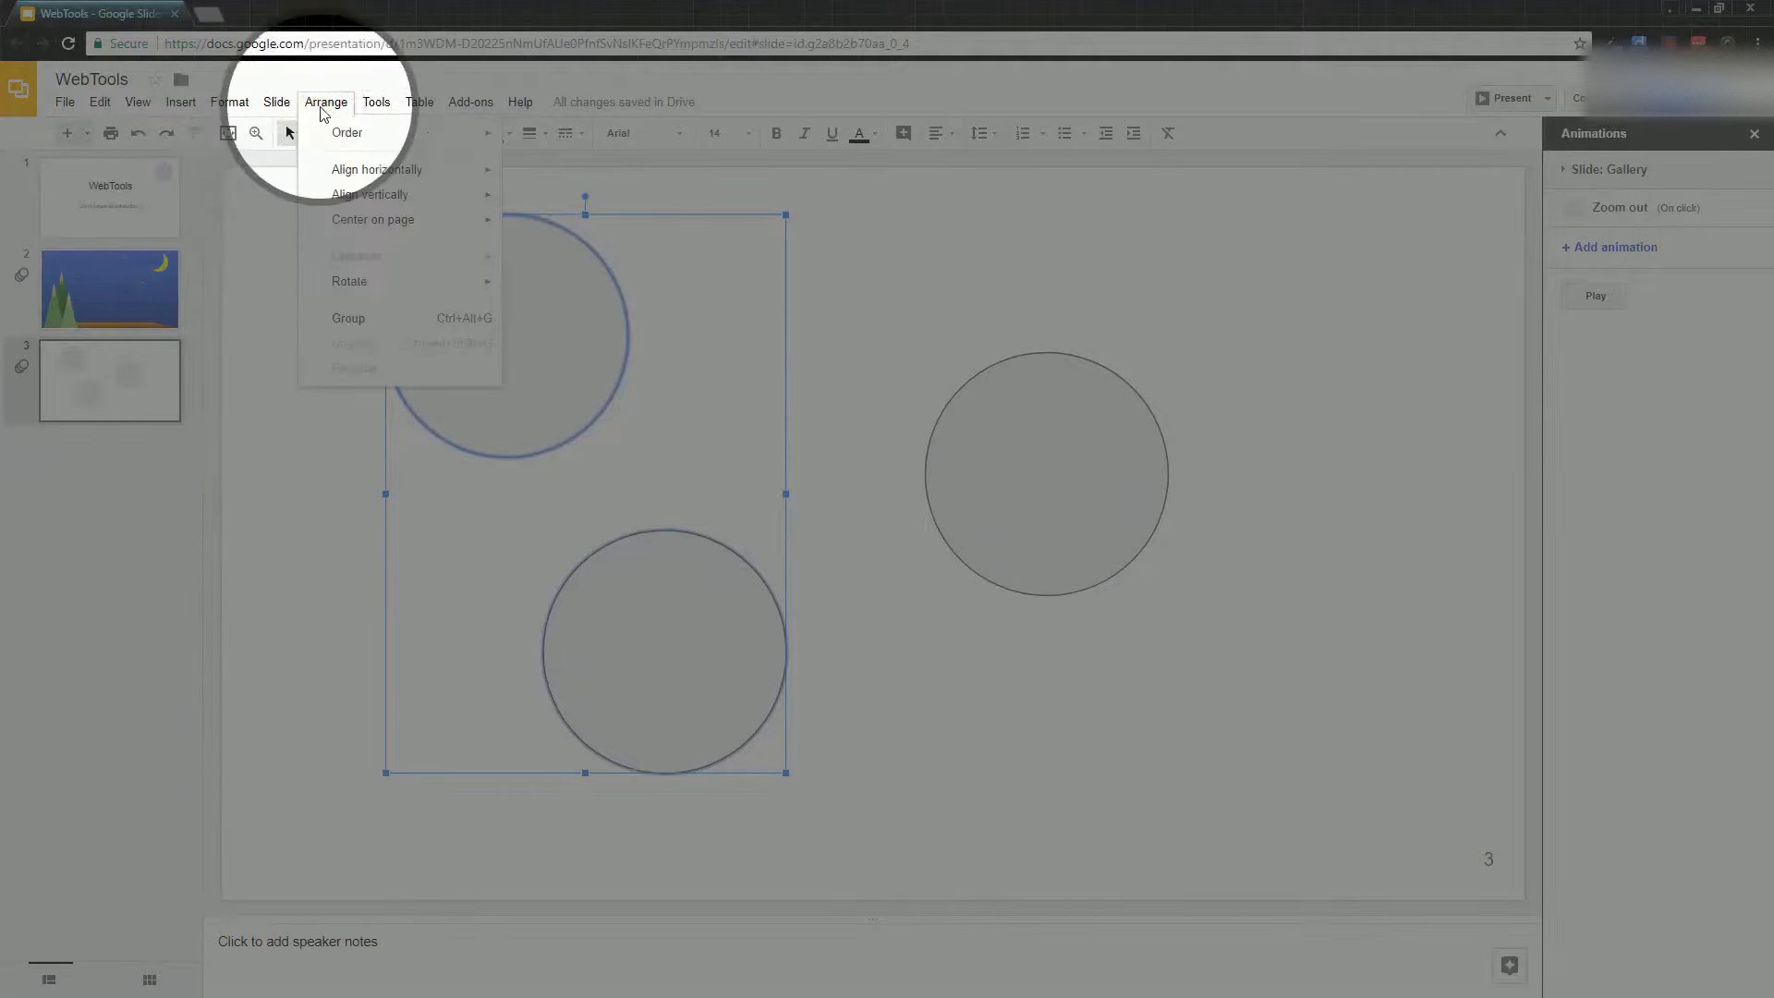
{"action": "left_click", "coordinate": [382, 329]}
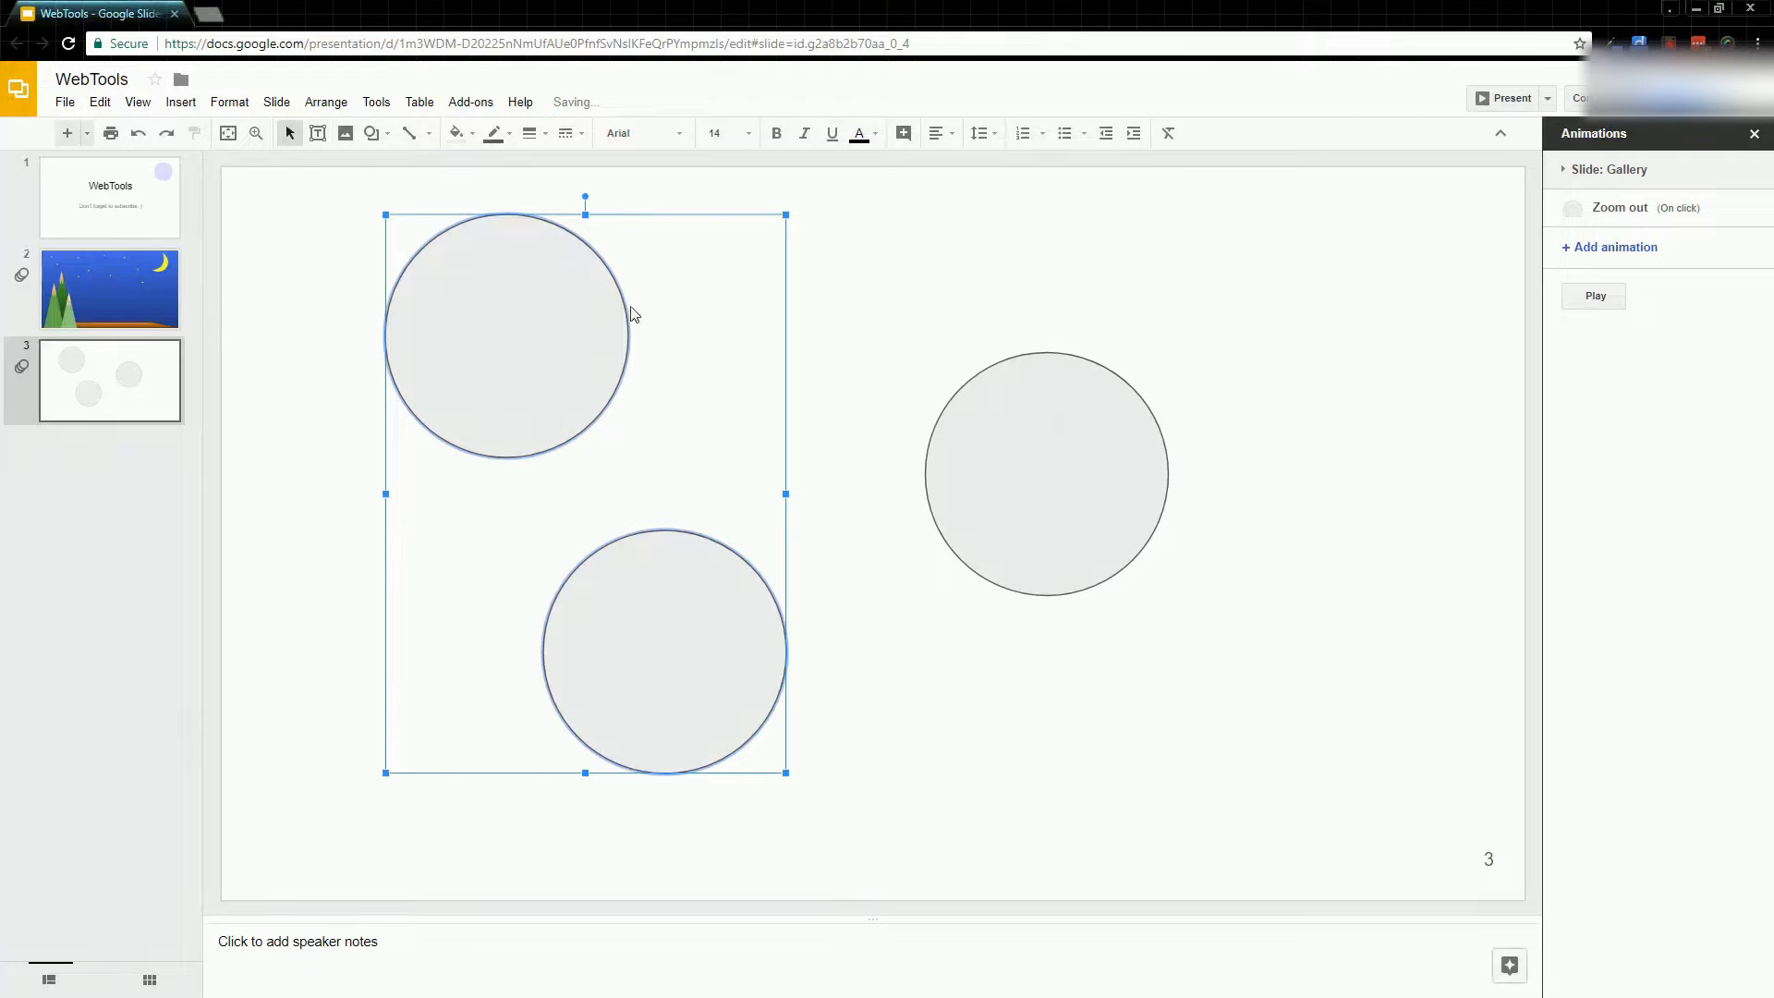
{"action": "left_click", "coordinate": [1597, 247]}
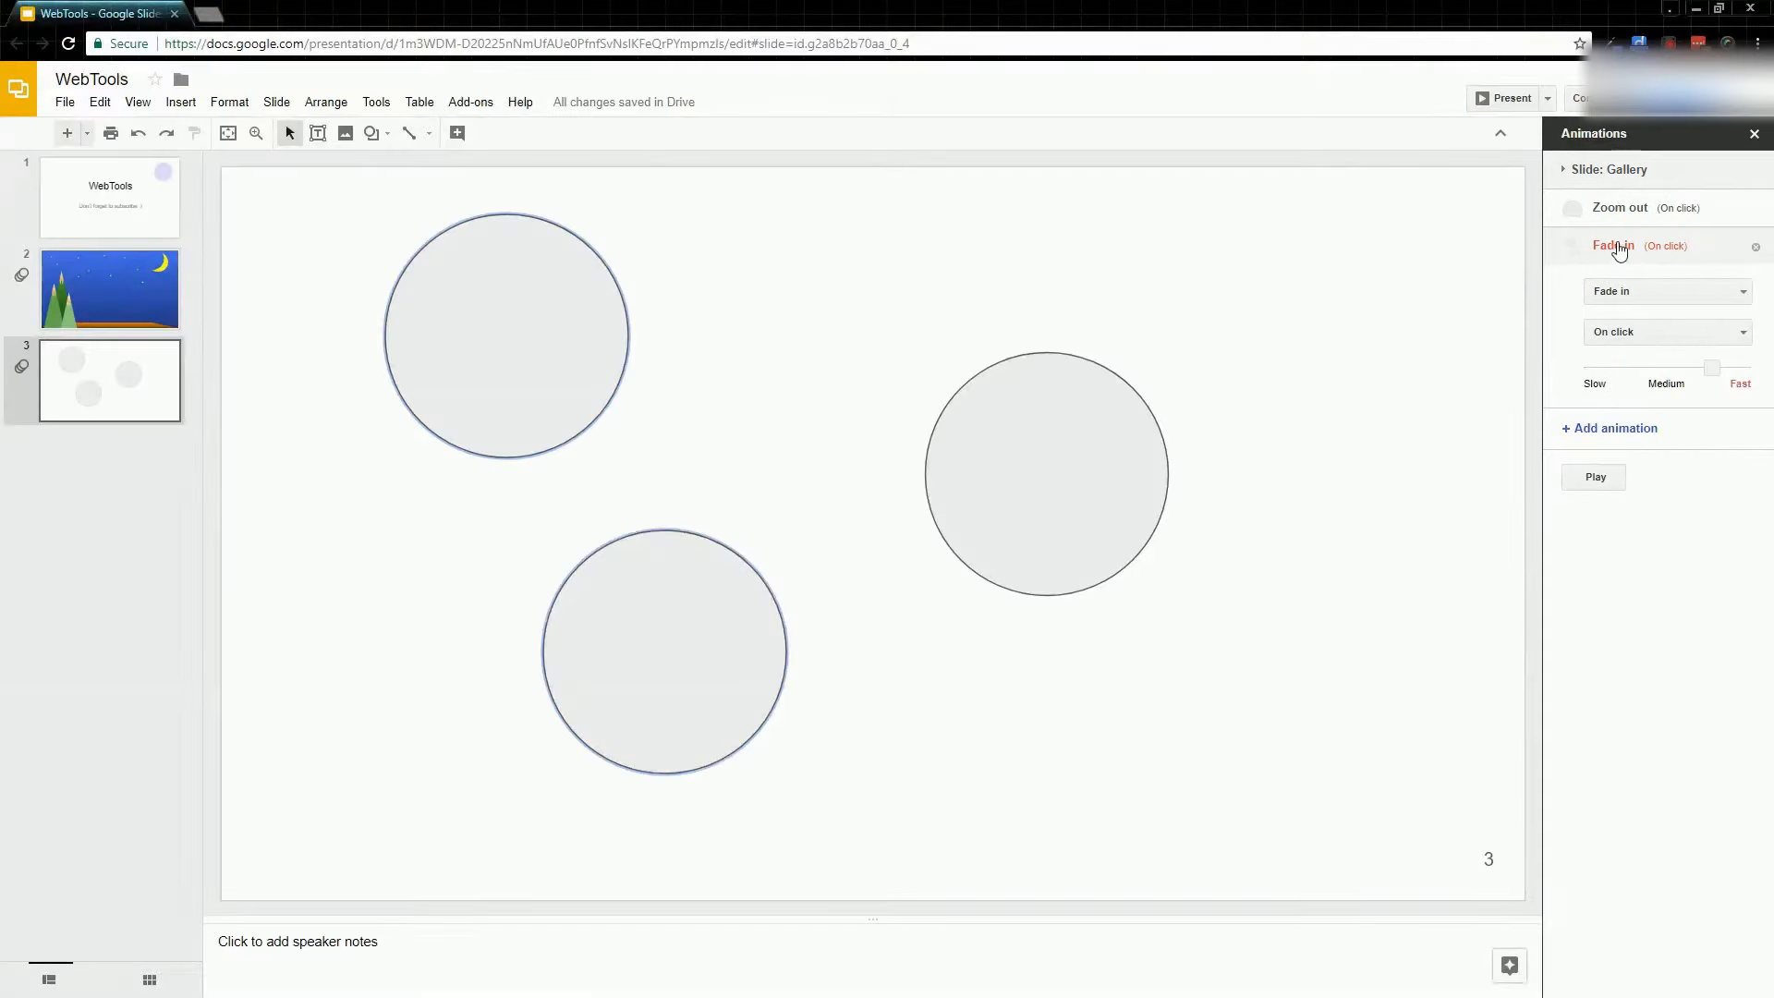
{"action": "left_click_drag", "start_coordinate": [1714, 369], "coordinate": [1630, 368]}
- Set the slide's transition to No transition and preview its Zoom out and Fade in animations through to the end
{"action": "left_click", "coordinate": [1672, 181]}
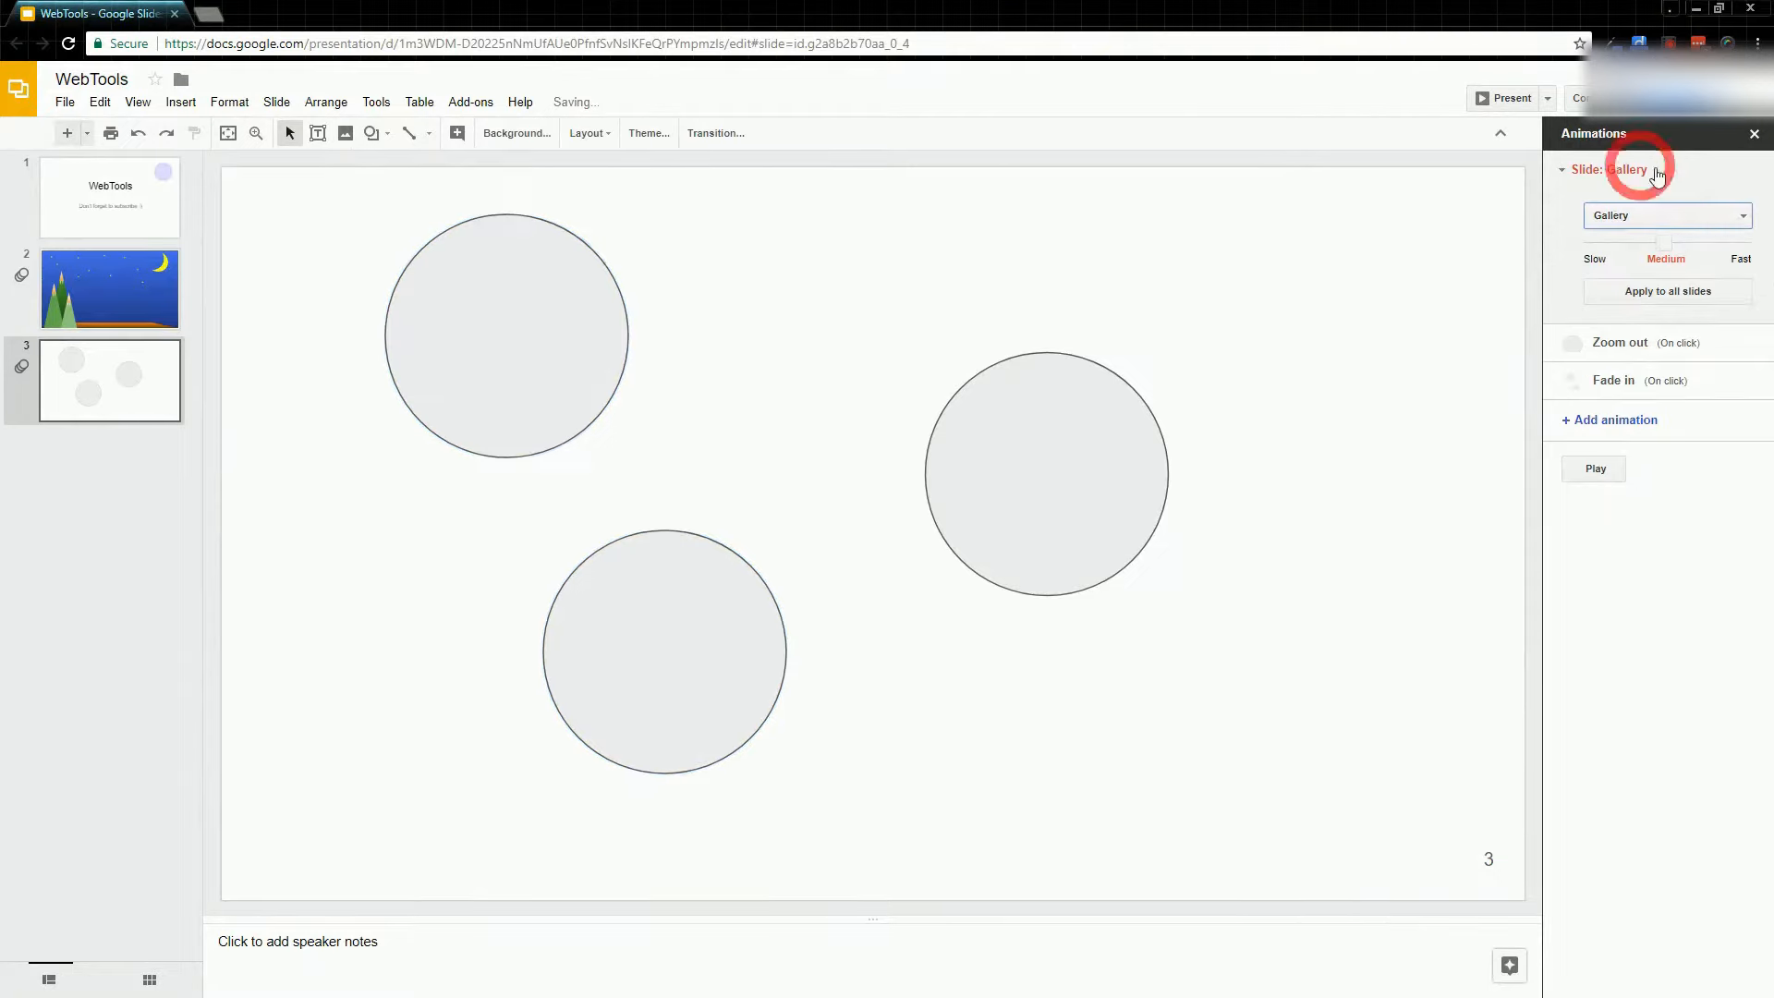
{"action": "left_click", "coordinate": [1710, 218]}
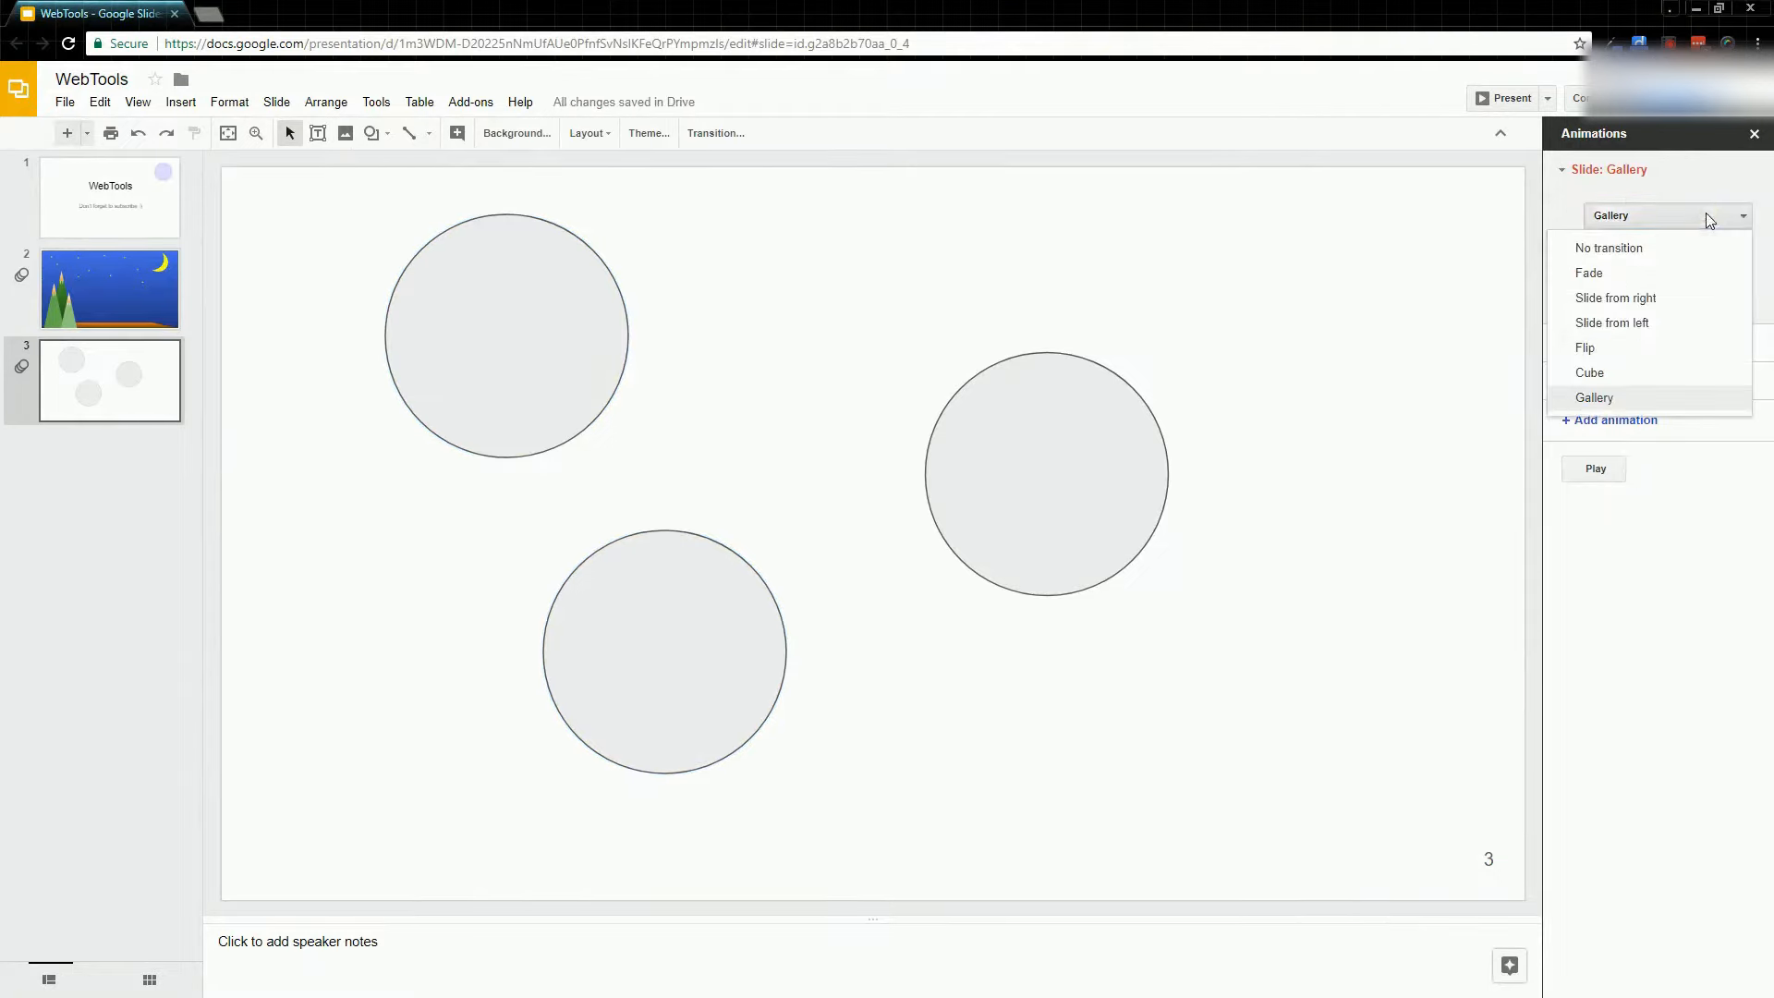
{"action": "left_click", "coordinate": [1654, 248]}
{"action": "left_click", "coordinate": [1591, 435]}
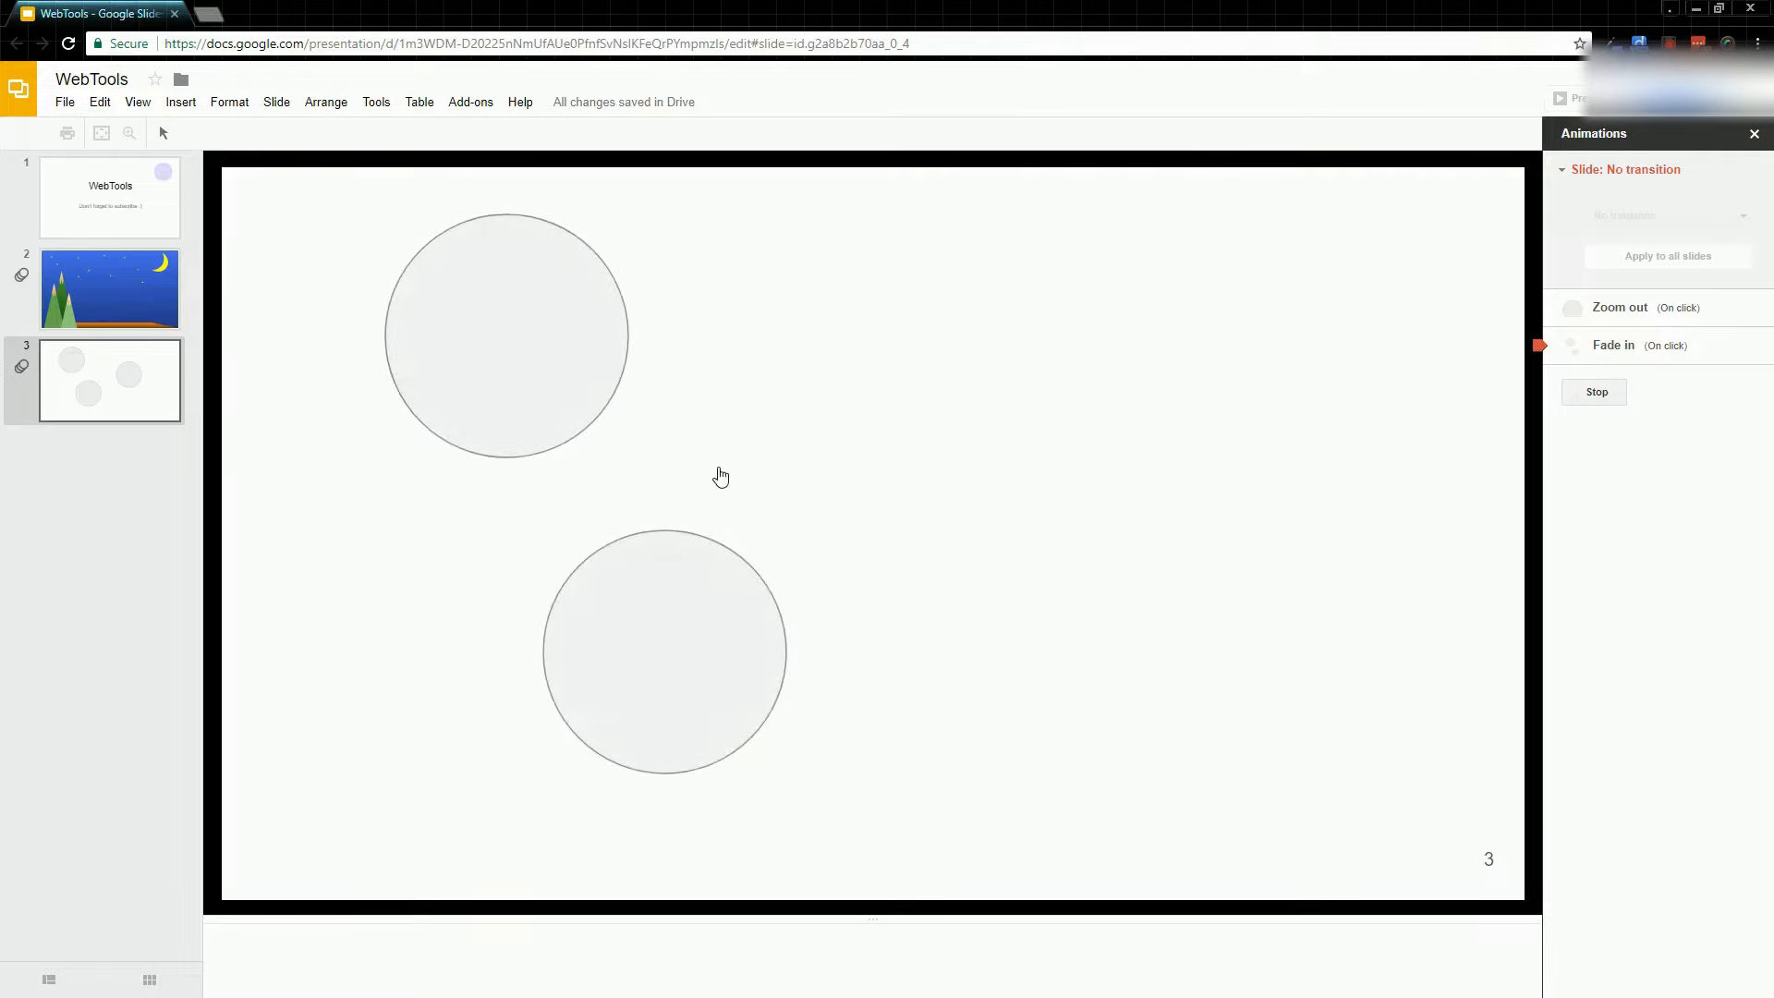
{"action": "left_click", "coordinate": [1599, 389]}
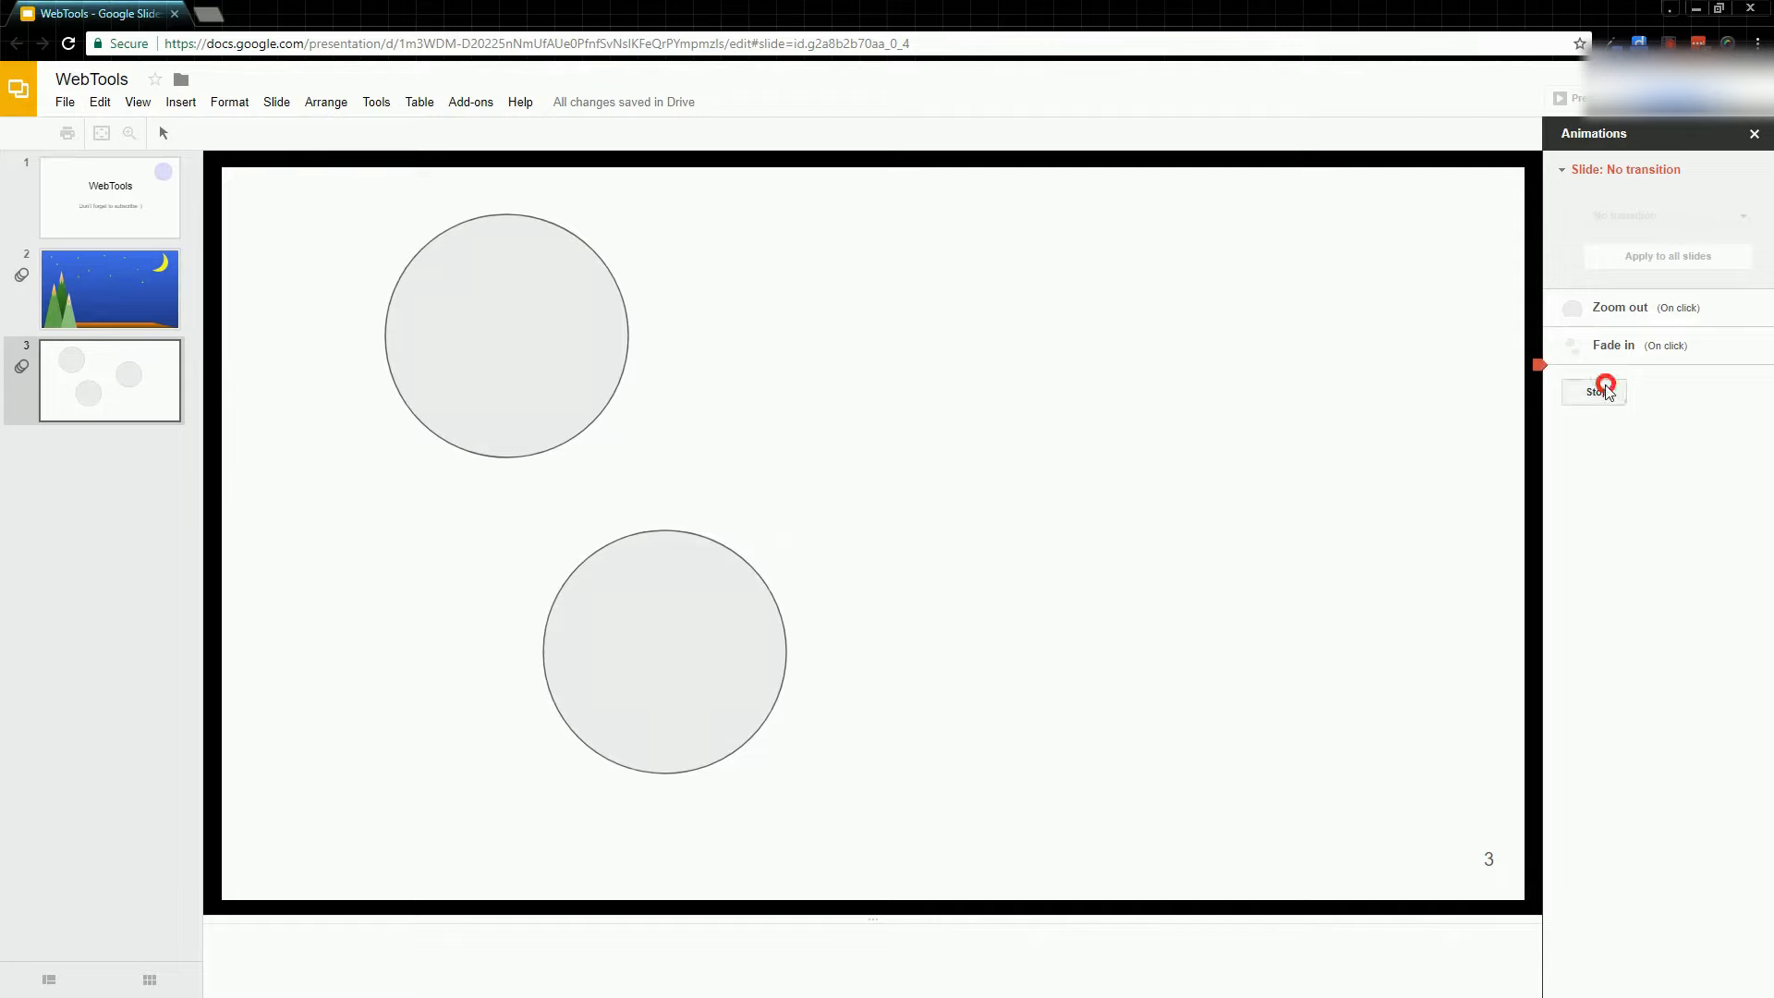